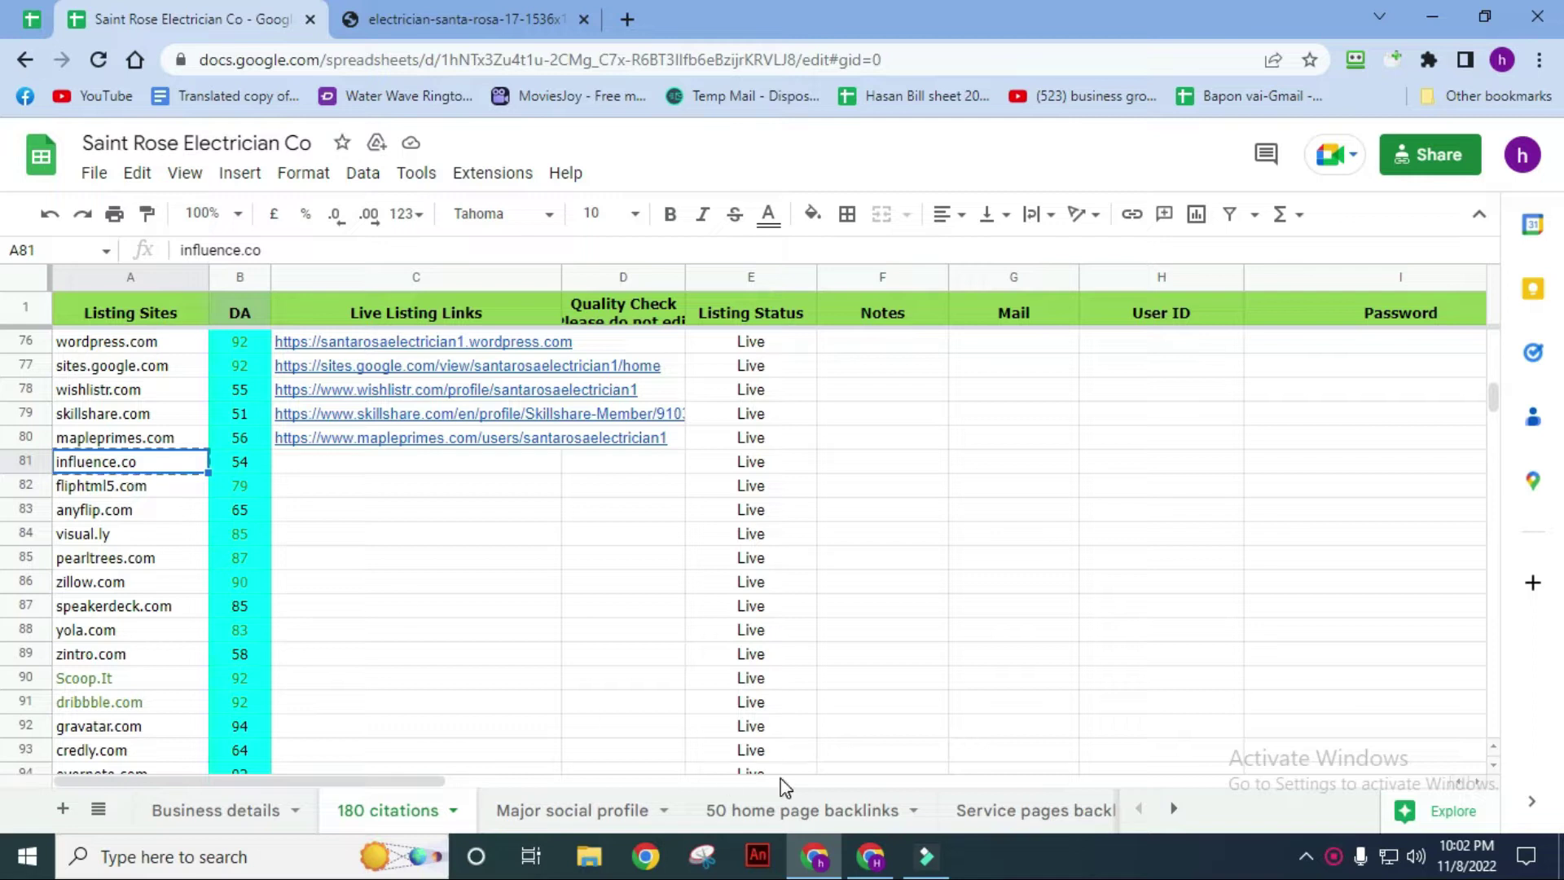
Switch to the second Chrome window and open the influence.co website.
mouse_move(869, 859)
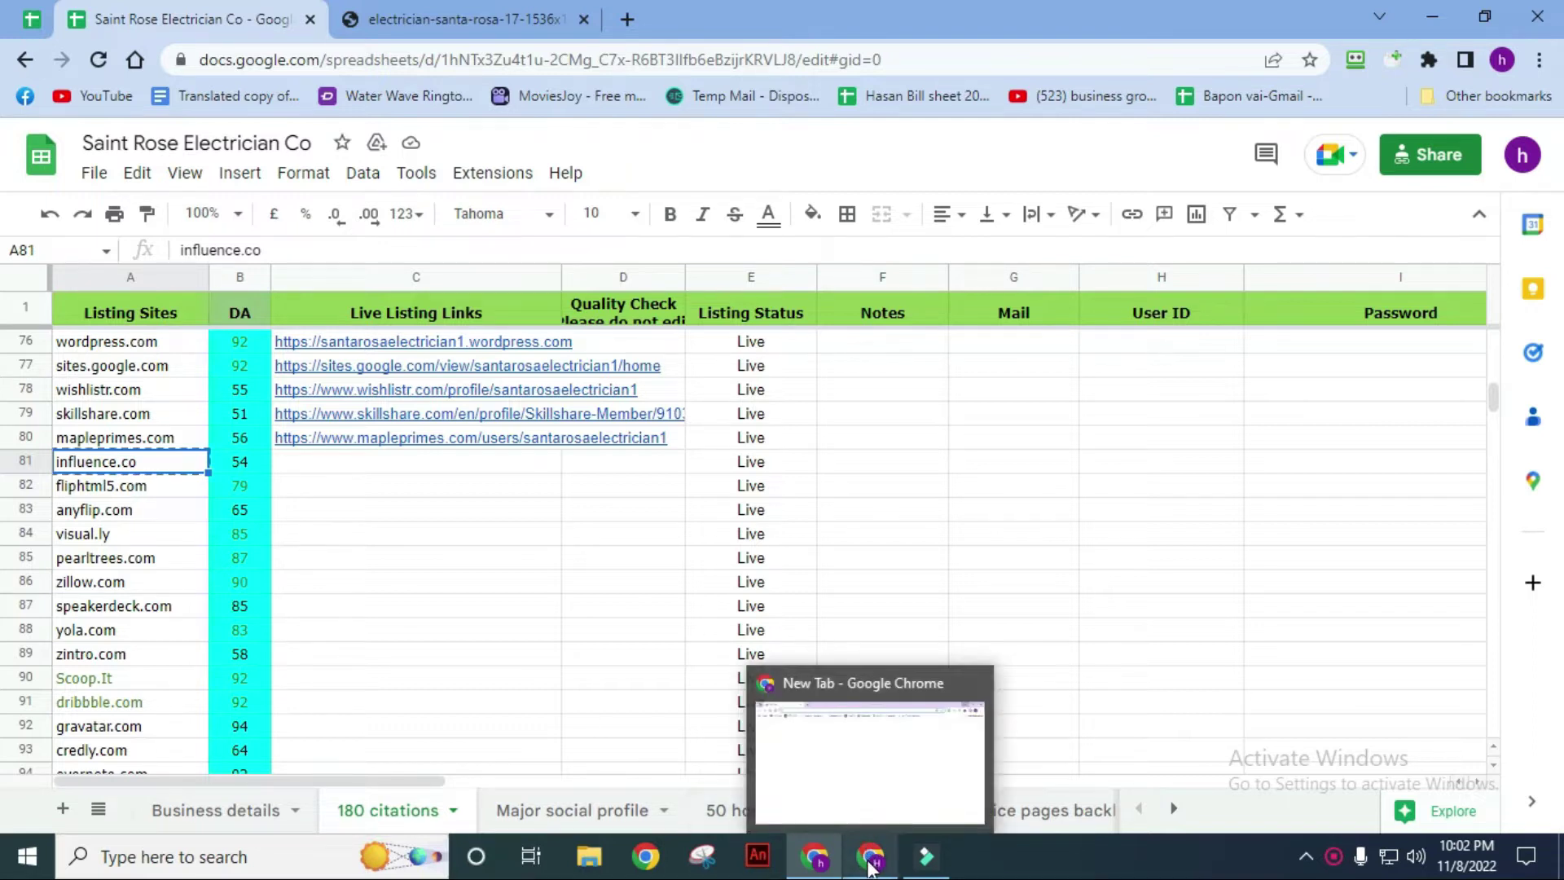
left_click(848, 819)
left_click(450, 60)
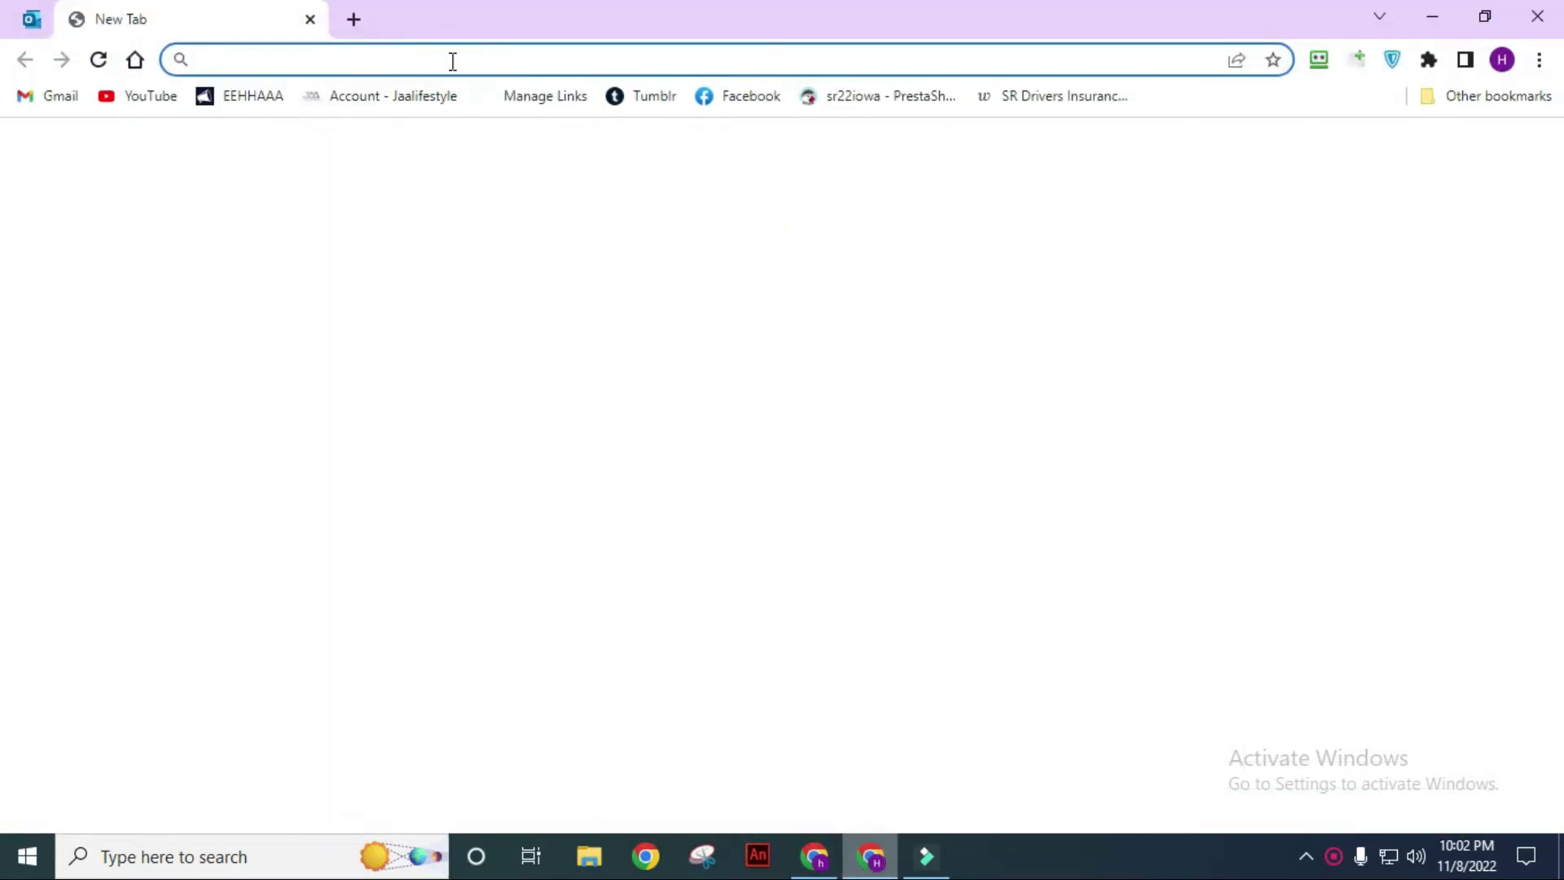
type("influence.co")
key("Return")
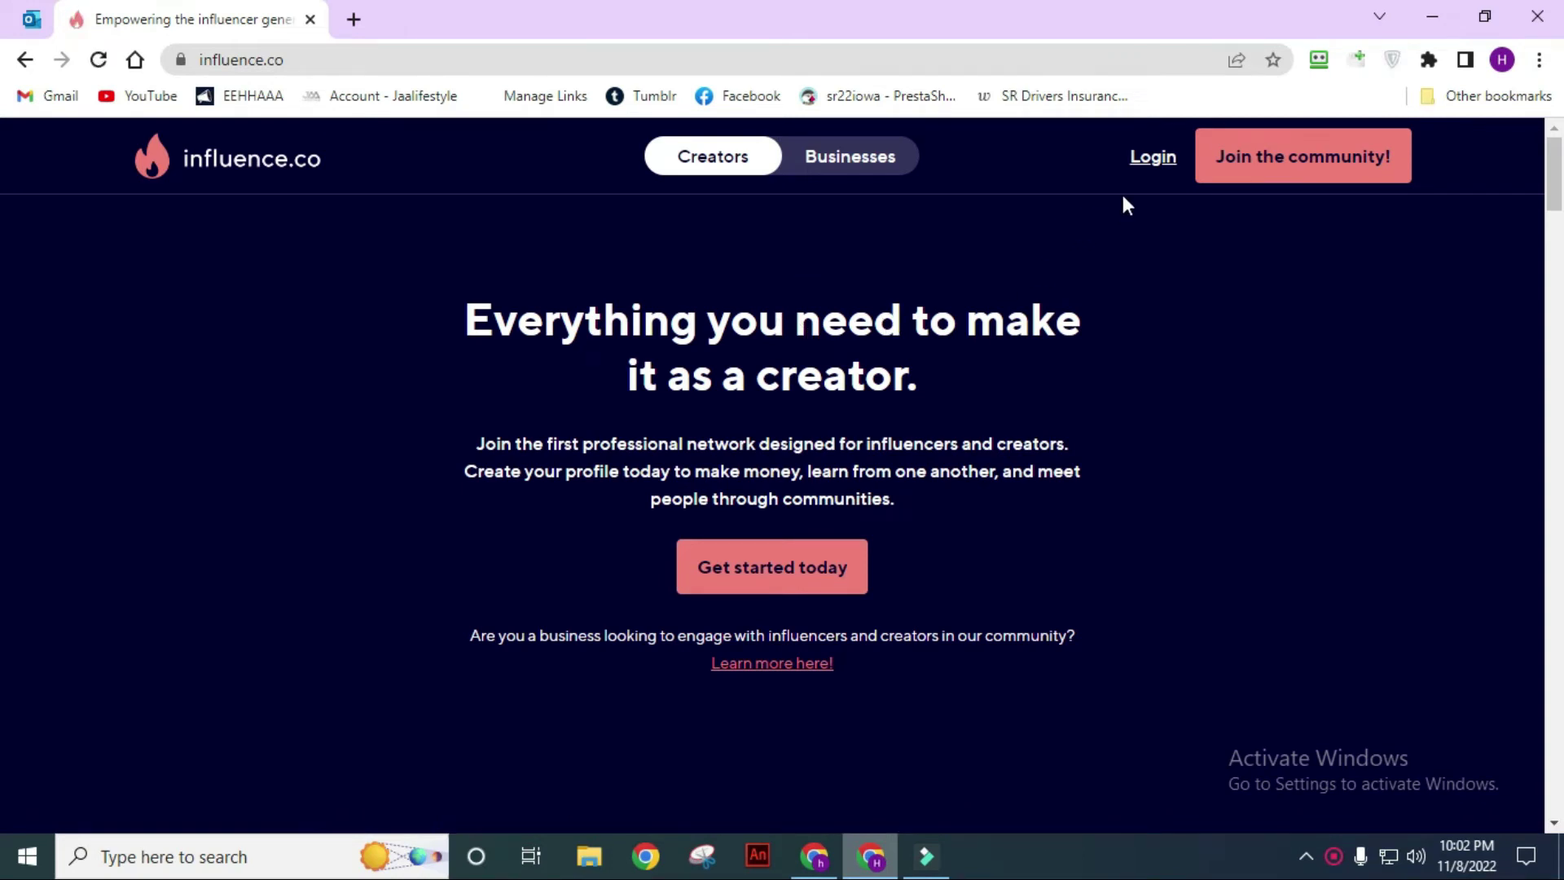
Bring up the influence.co sign-up form for a new account by way of the login dialog.
left_click(1154, 161)
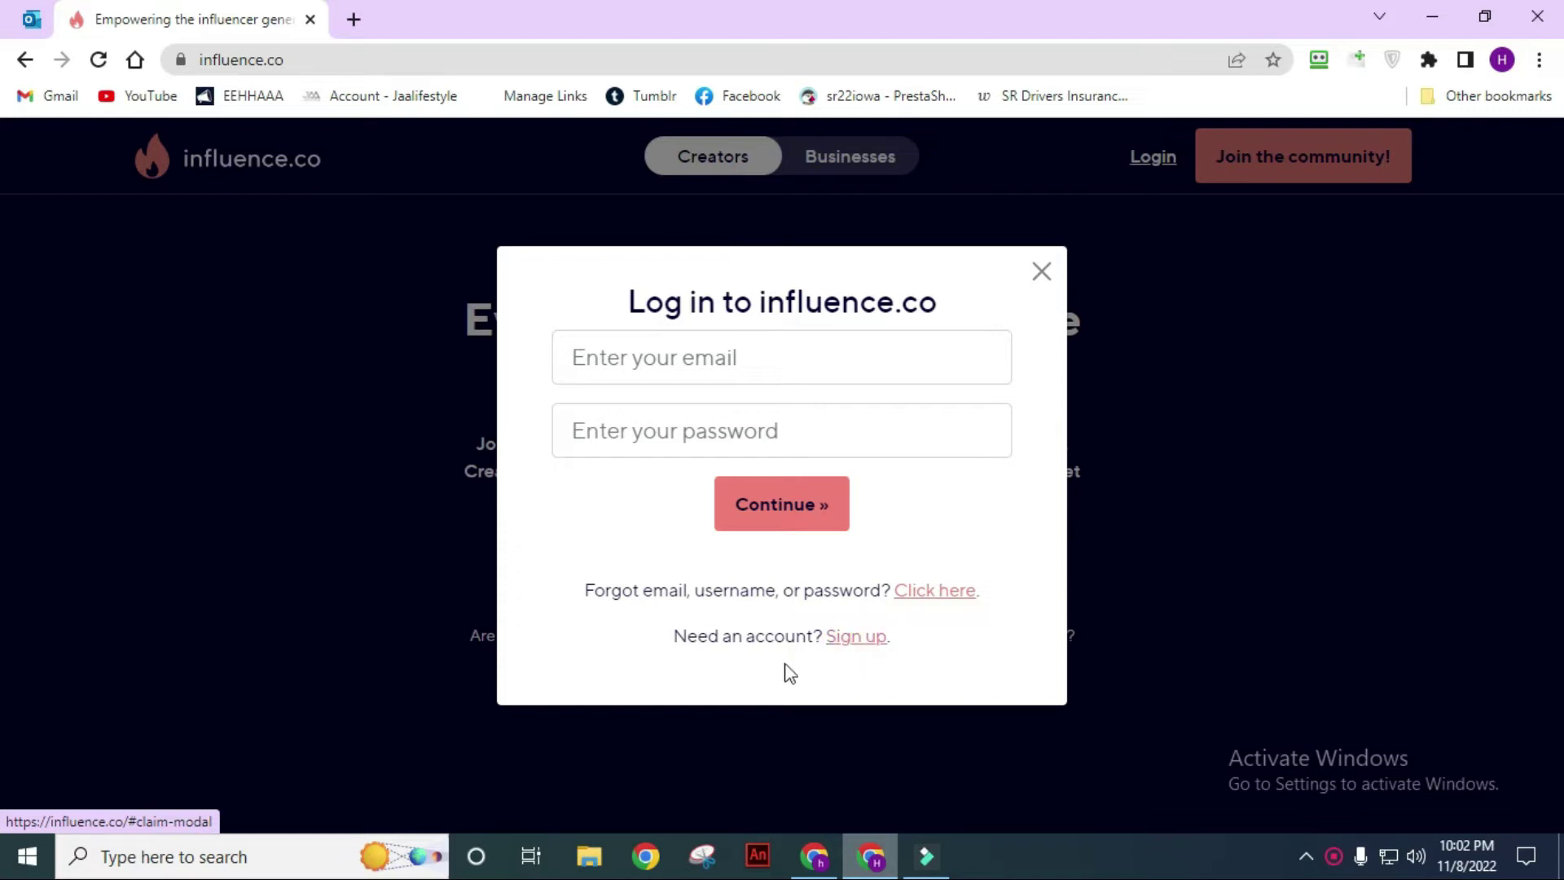
left_click_drag(669, 642, 649, 588)
left_click(624, 638)
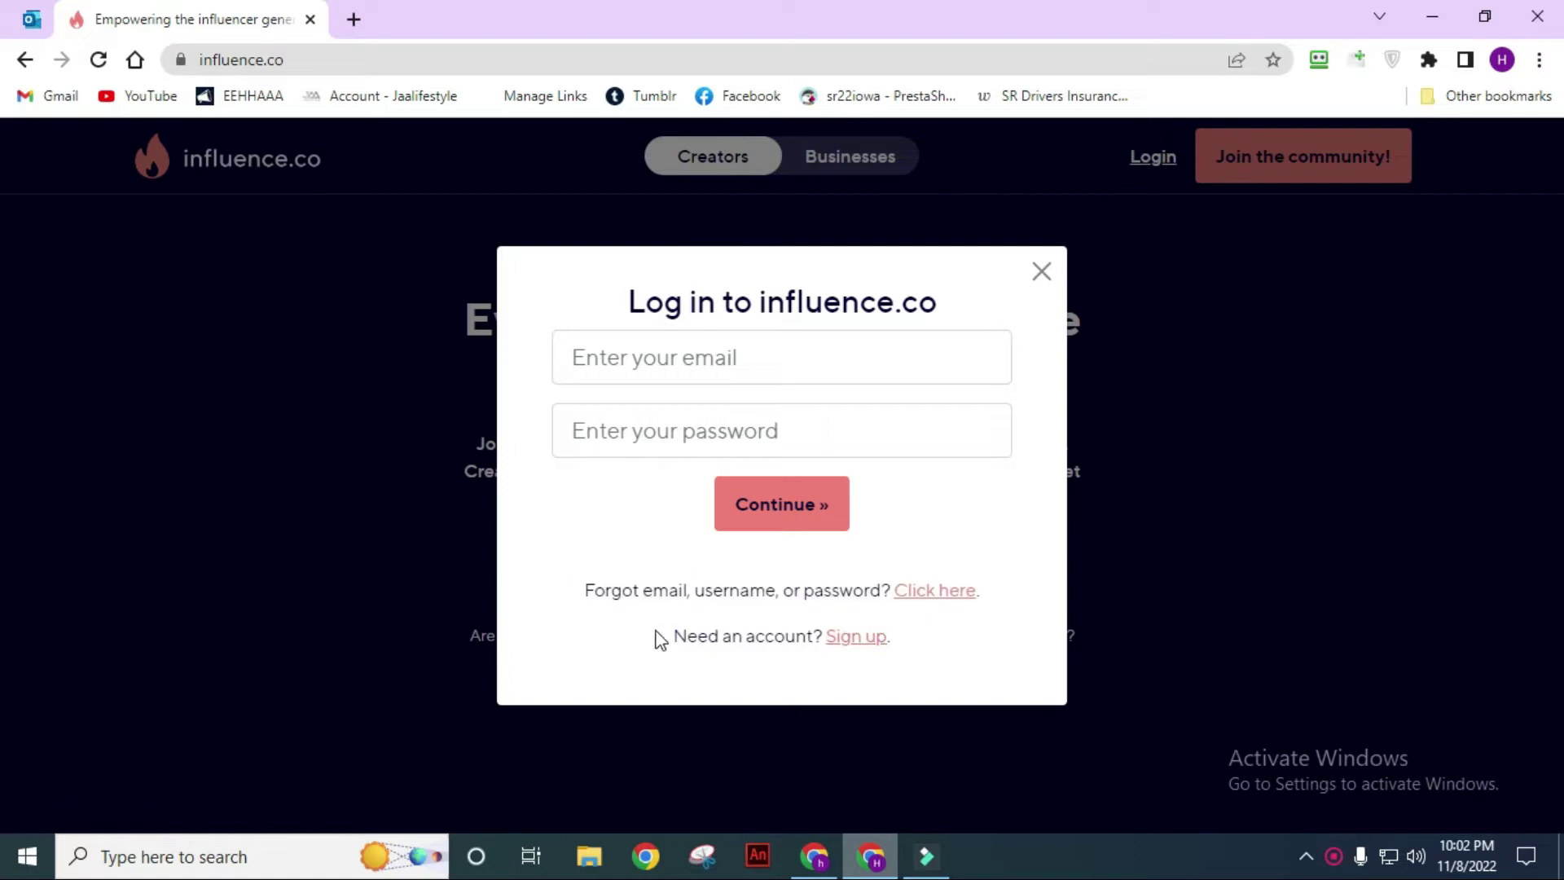
left_click(863, 638)
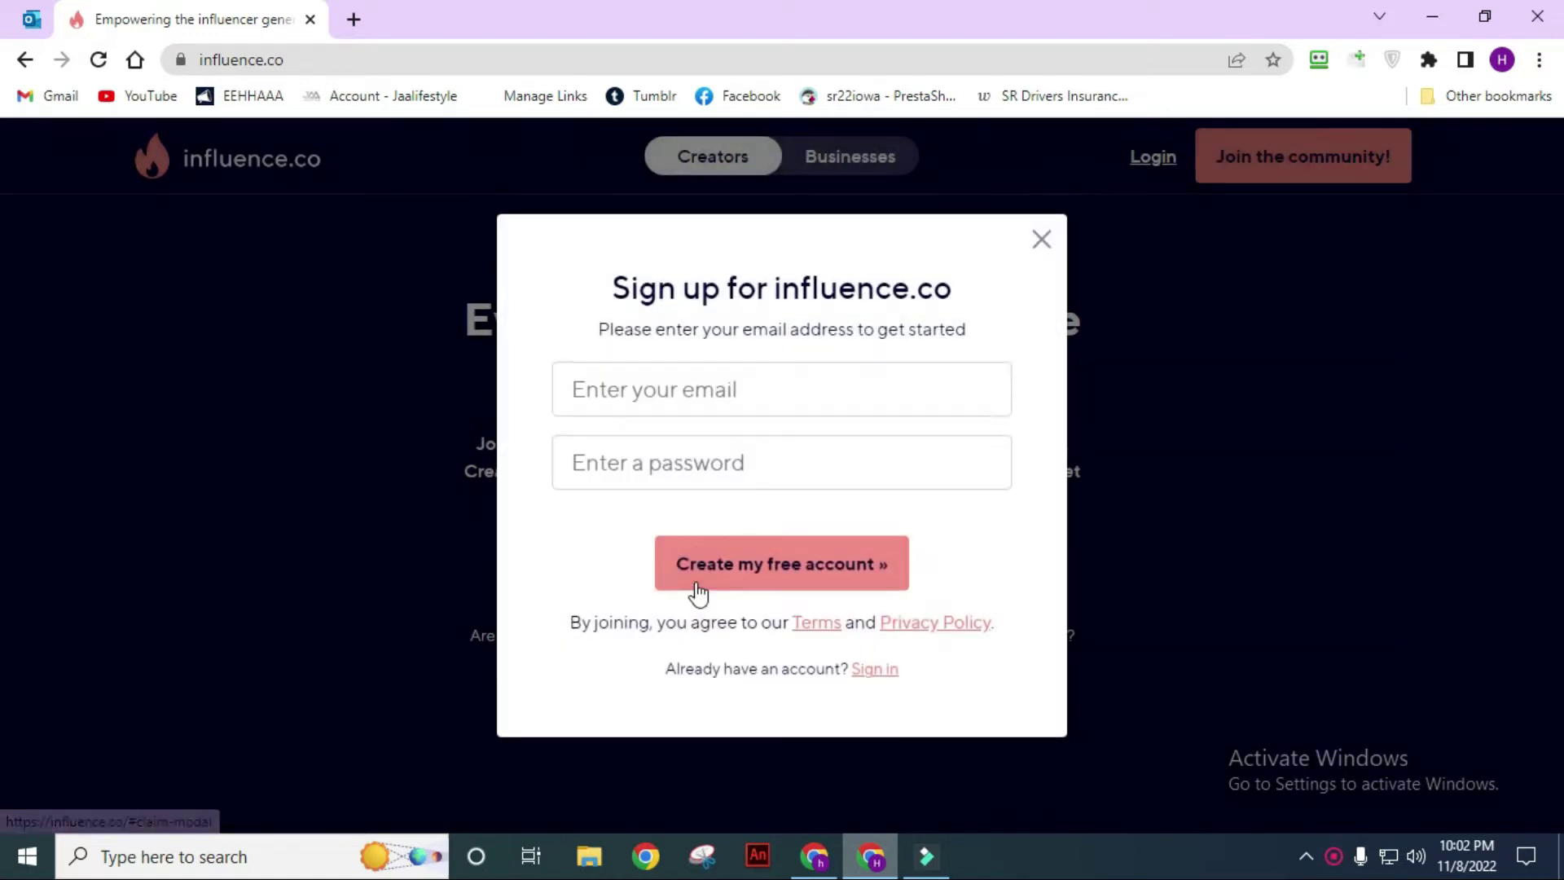
Fill in the sign-up e-mail and password from the saved RoboForm identity, create the free account, and decline saving the login.
left_click(662, 390)
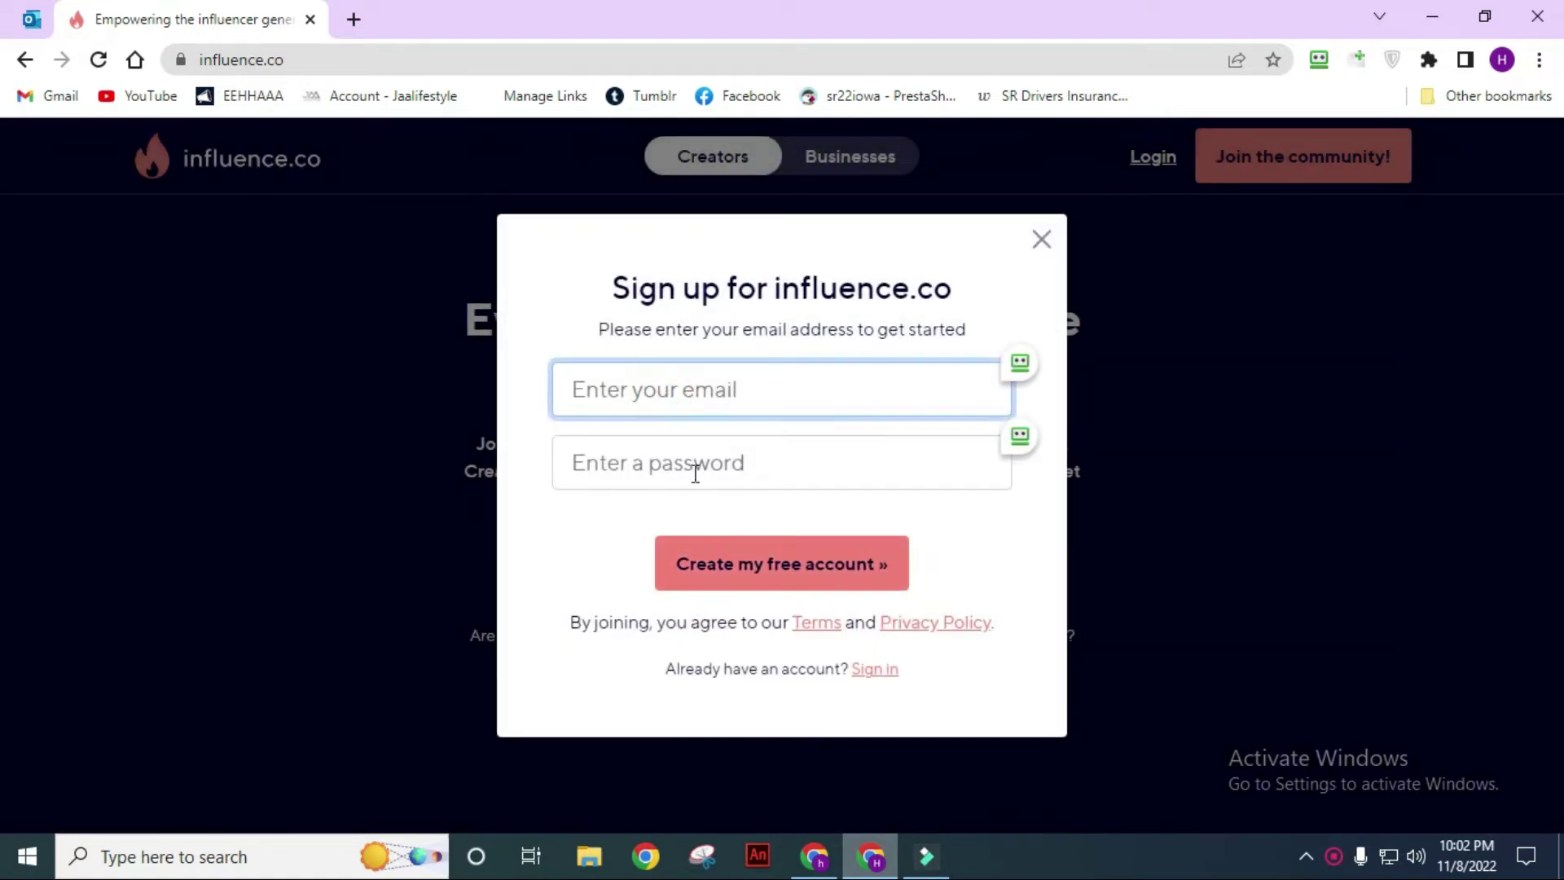
left_click(1321, 58)
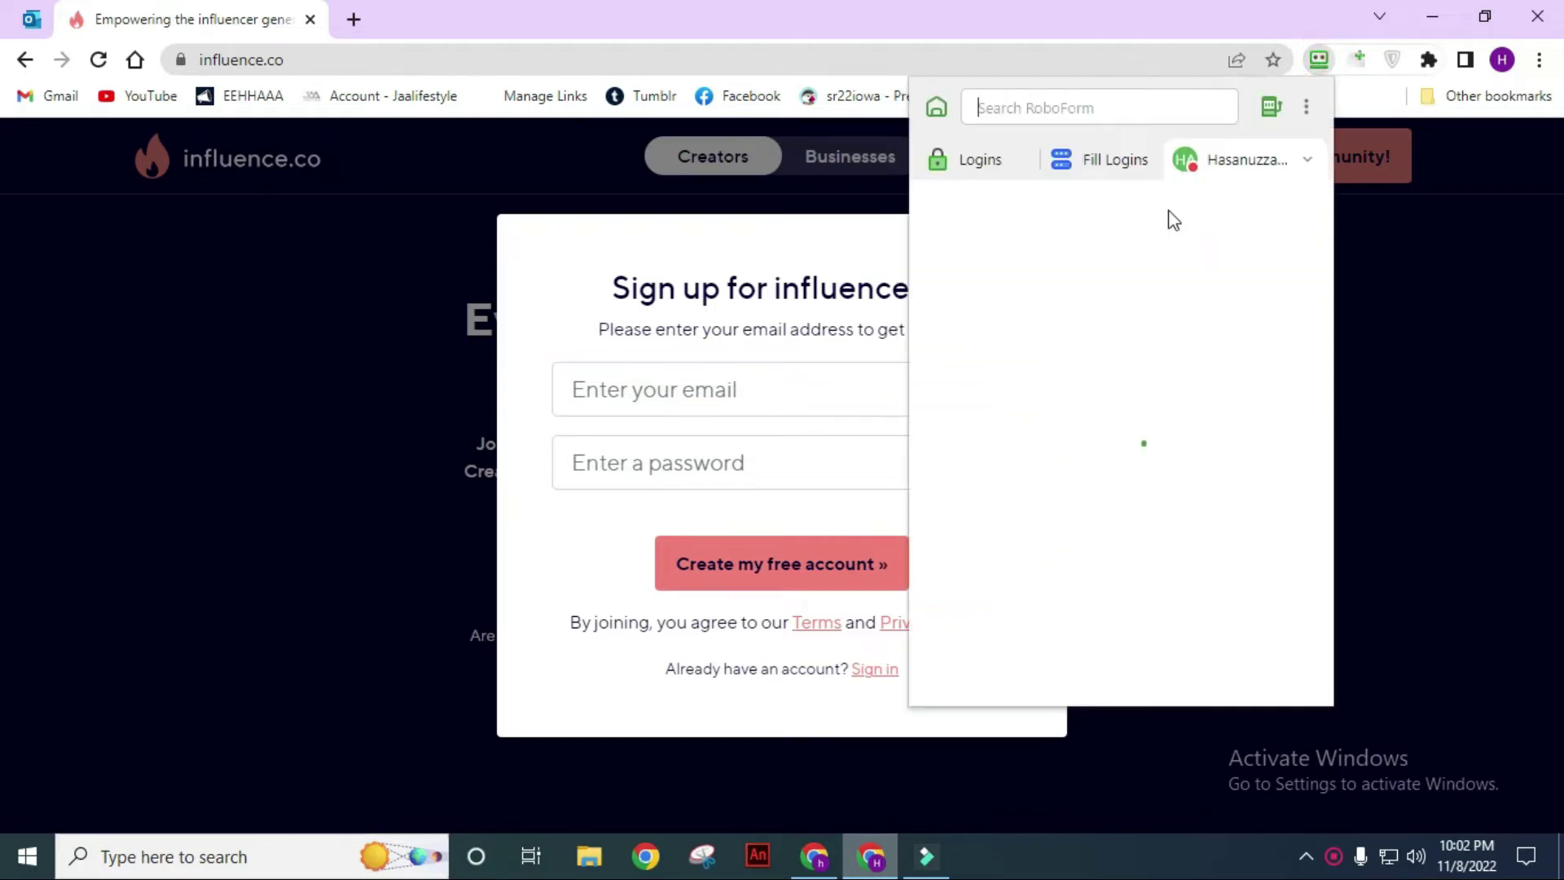
left_click(1001, 254)
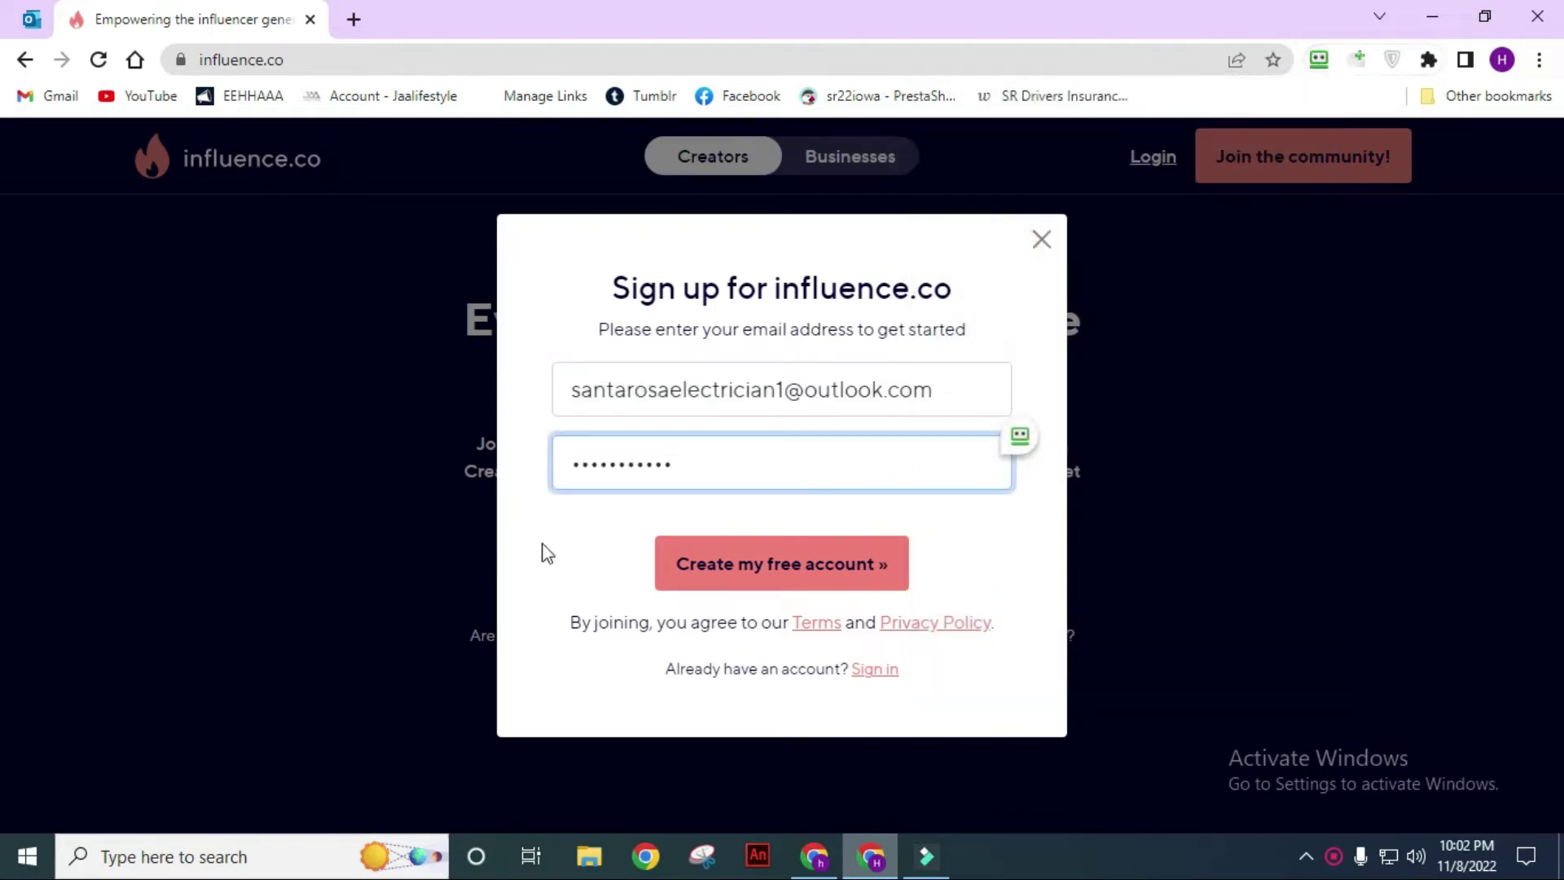
left_click(767, 572)
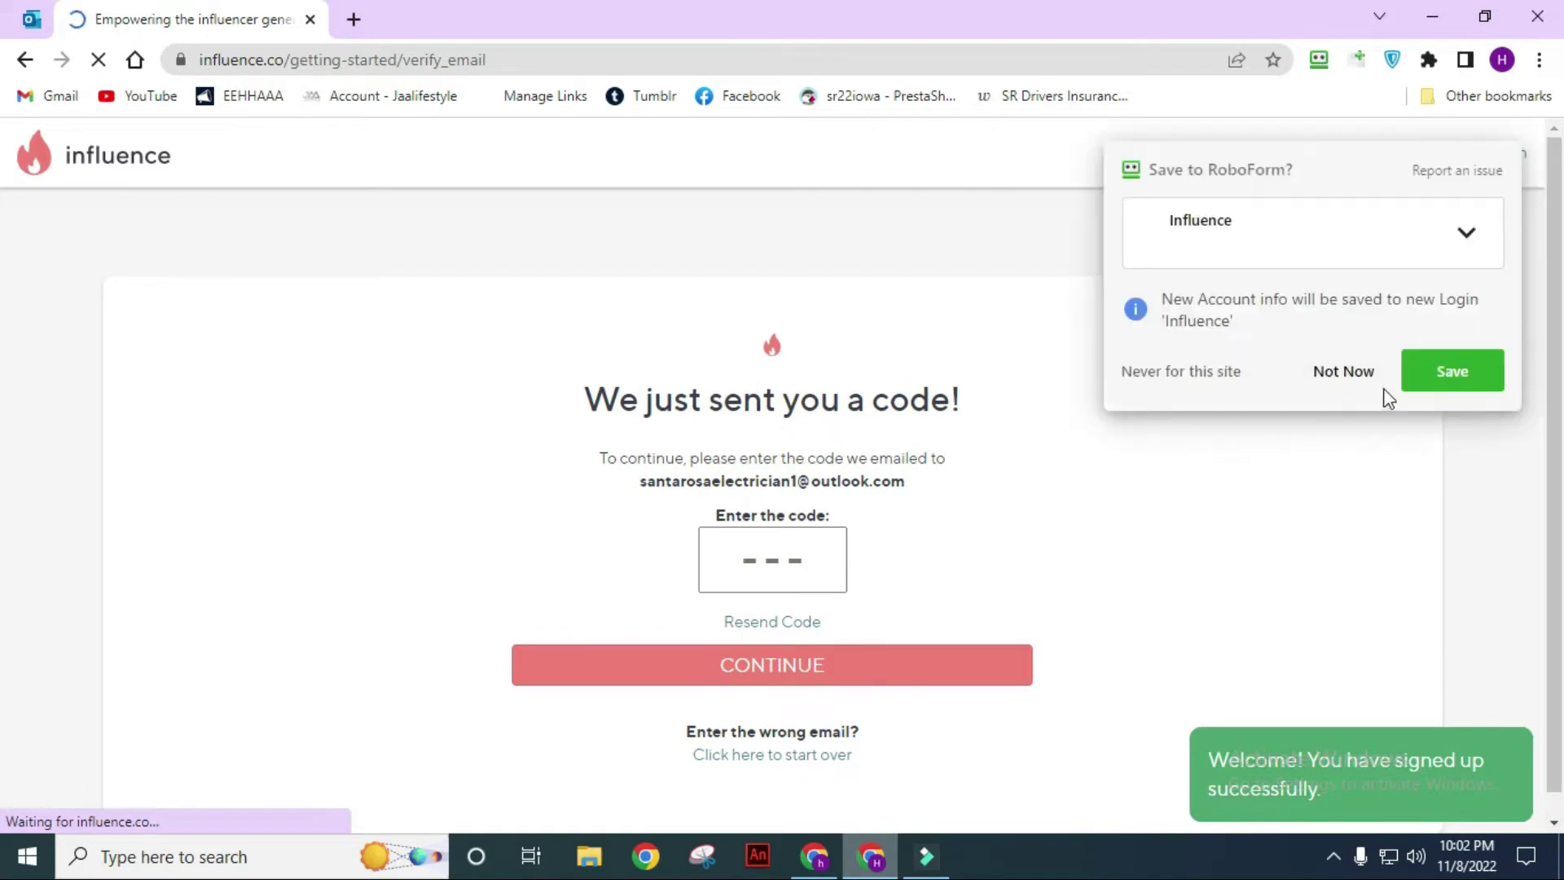
left_click(1347, 381)
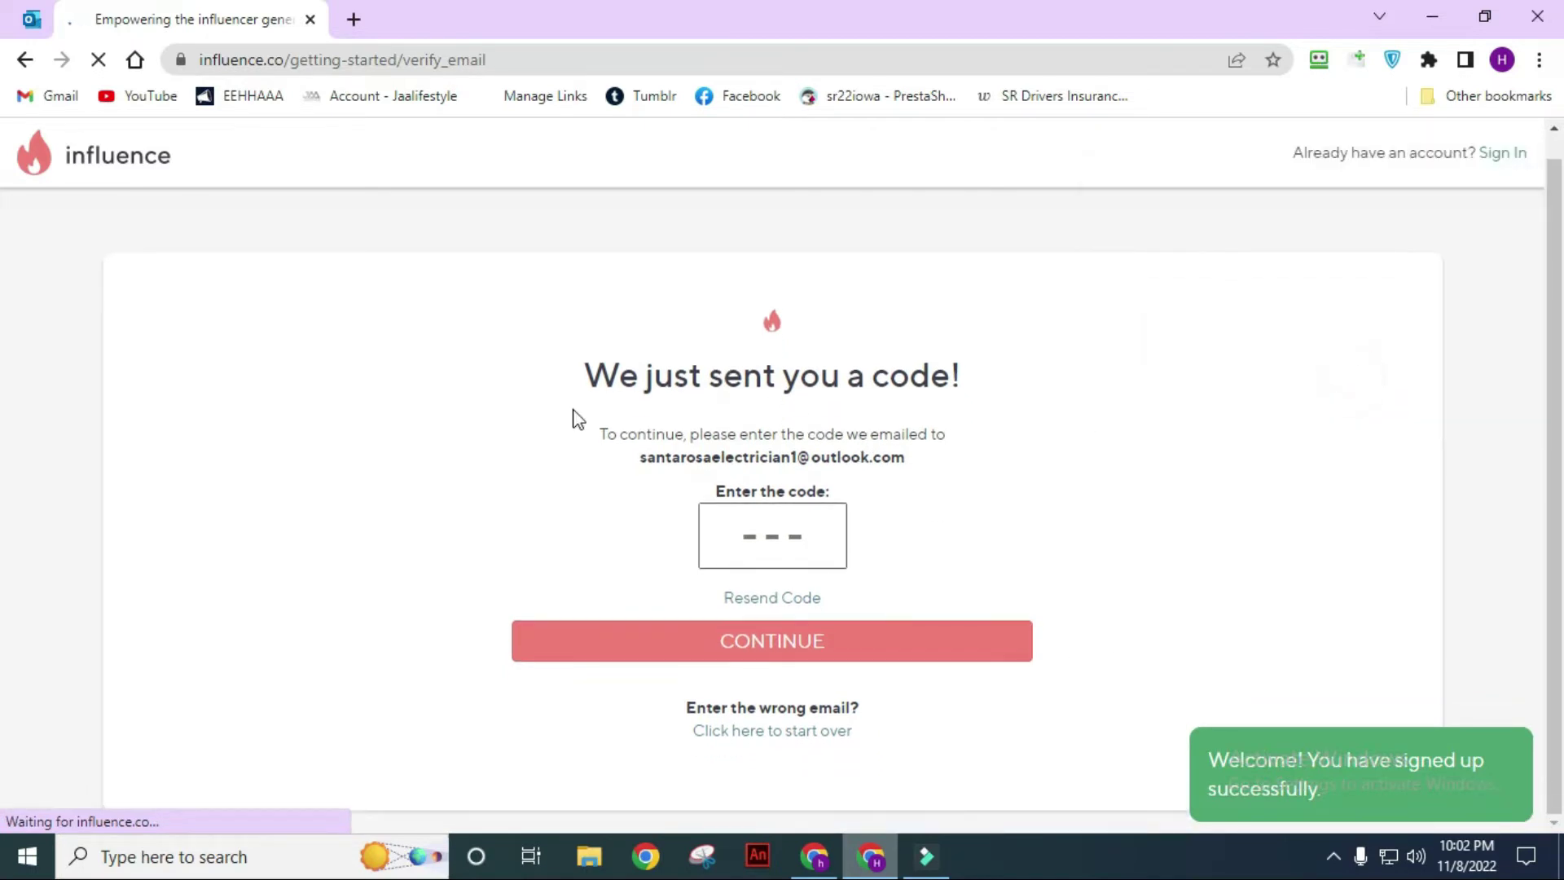
Open the influence.co verification message among the Other mail in the Outlook inbox and copy its verification code.
left_click(32, 19)
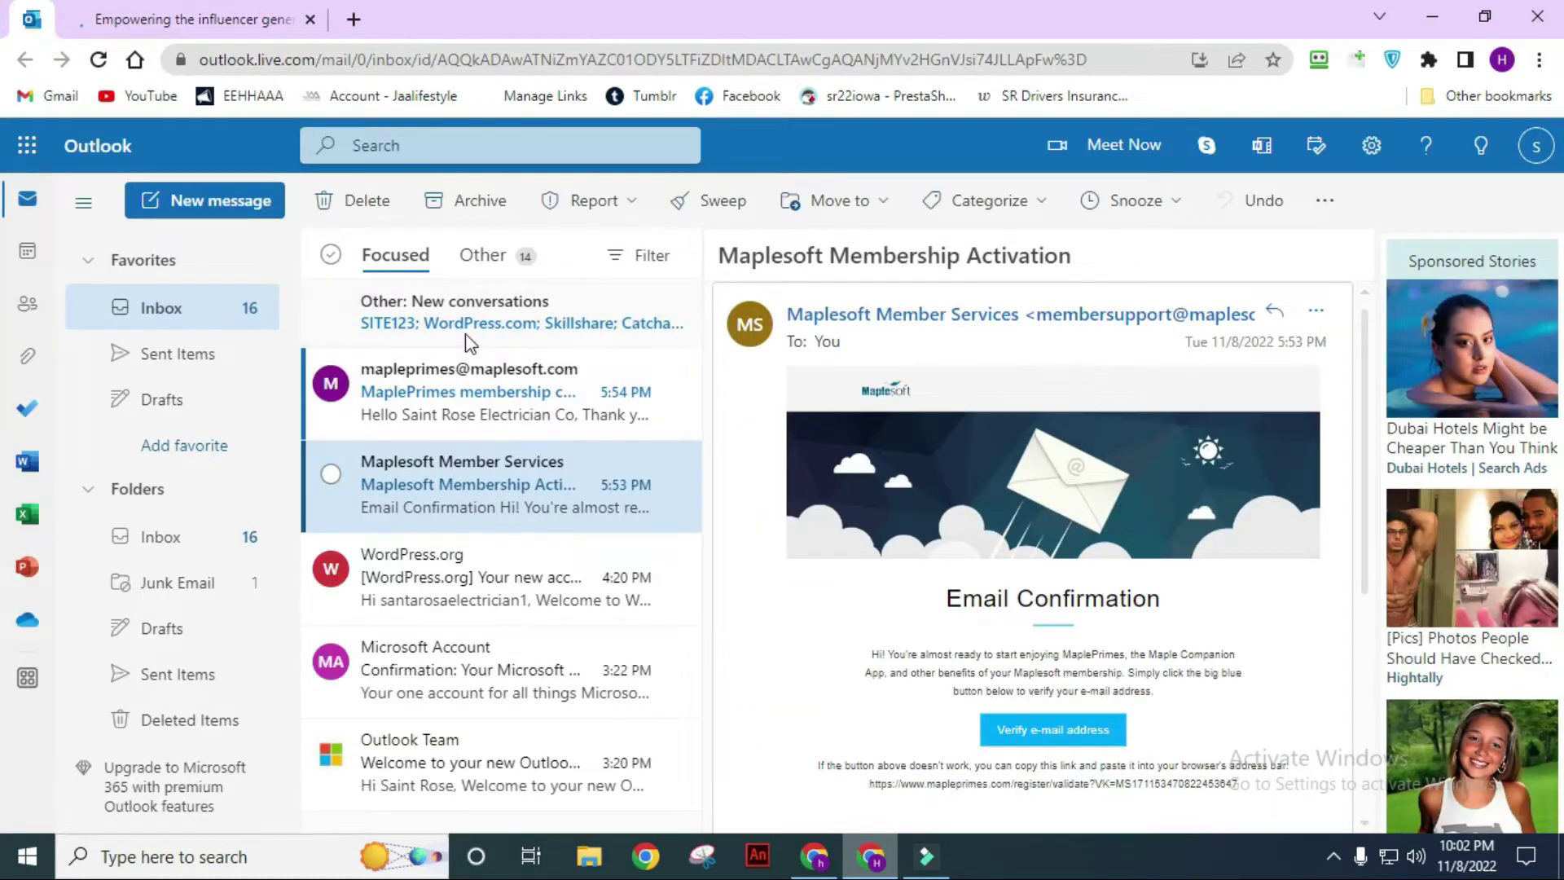
left_click(478, 257)
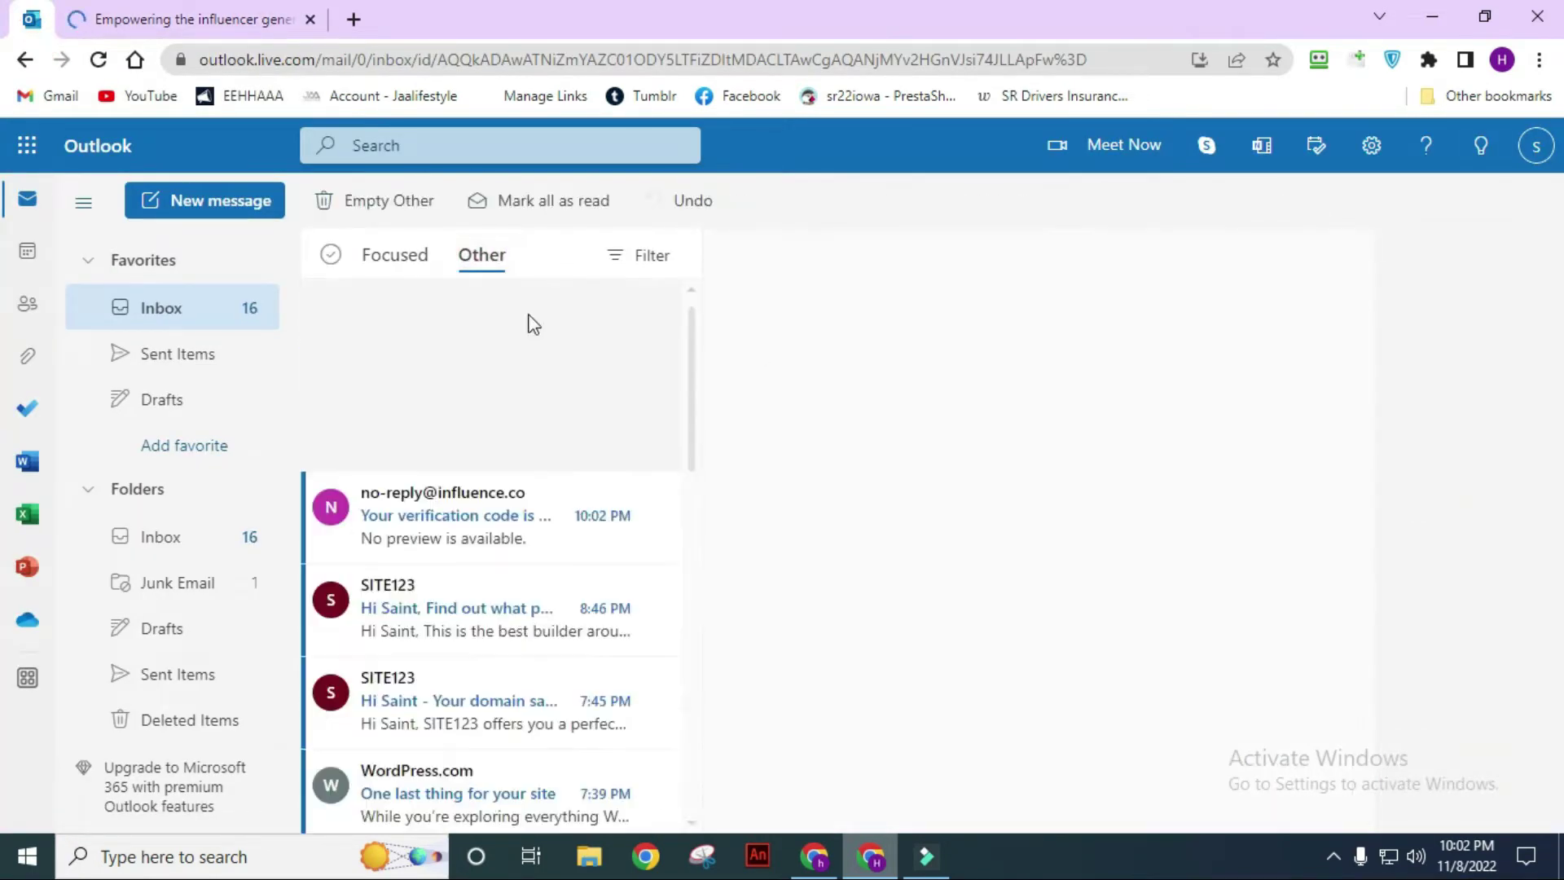
left_click(470, 519)
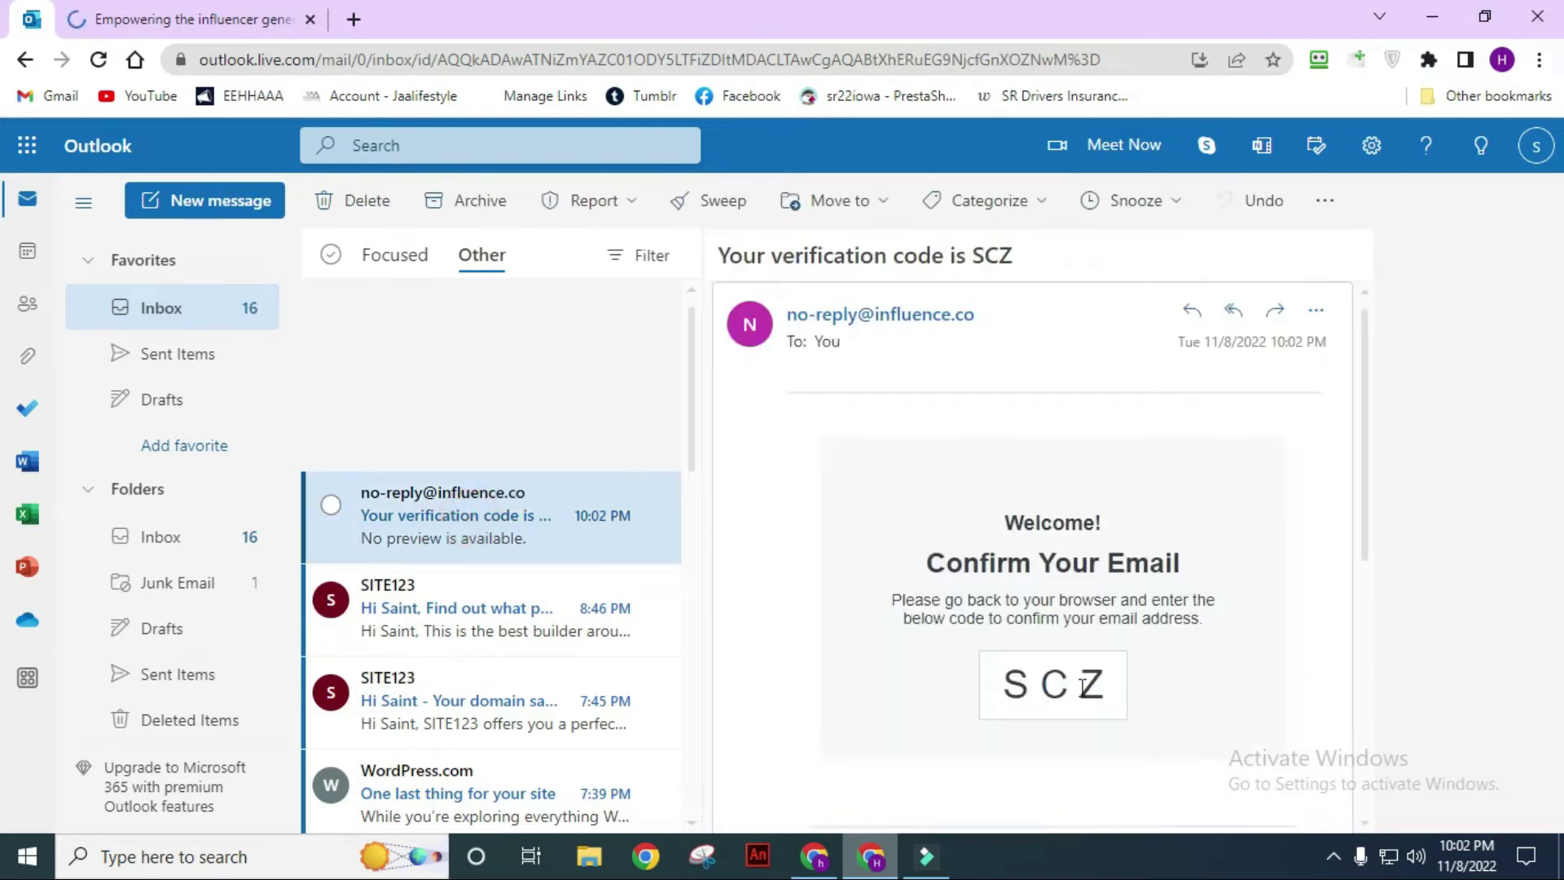
scroll(1091, 684, "down", 5)
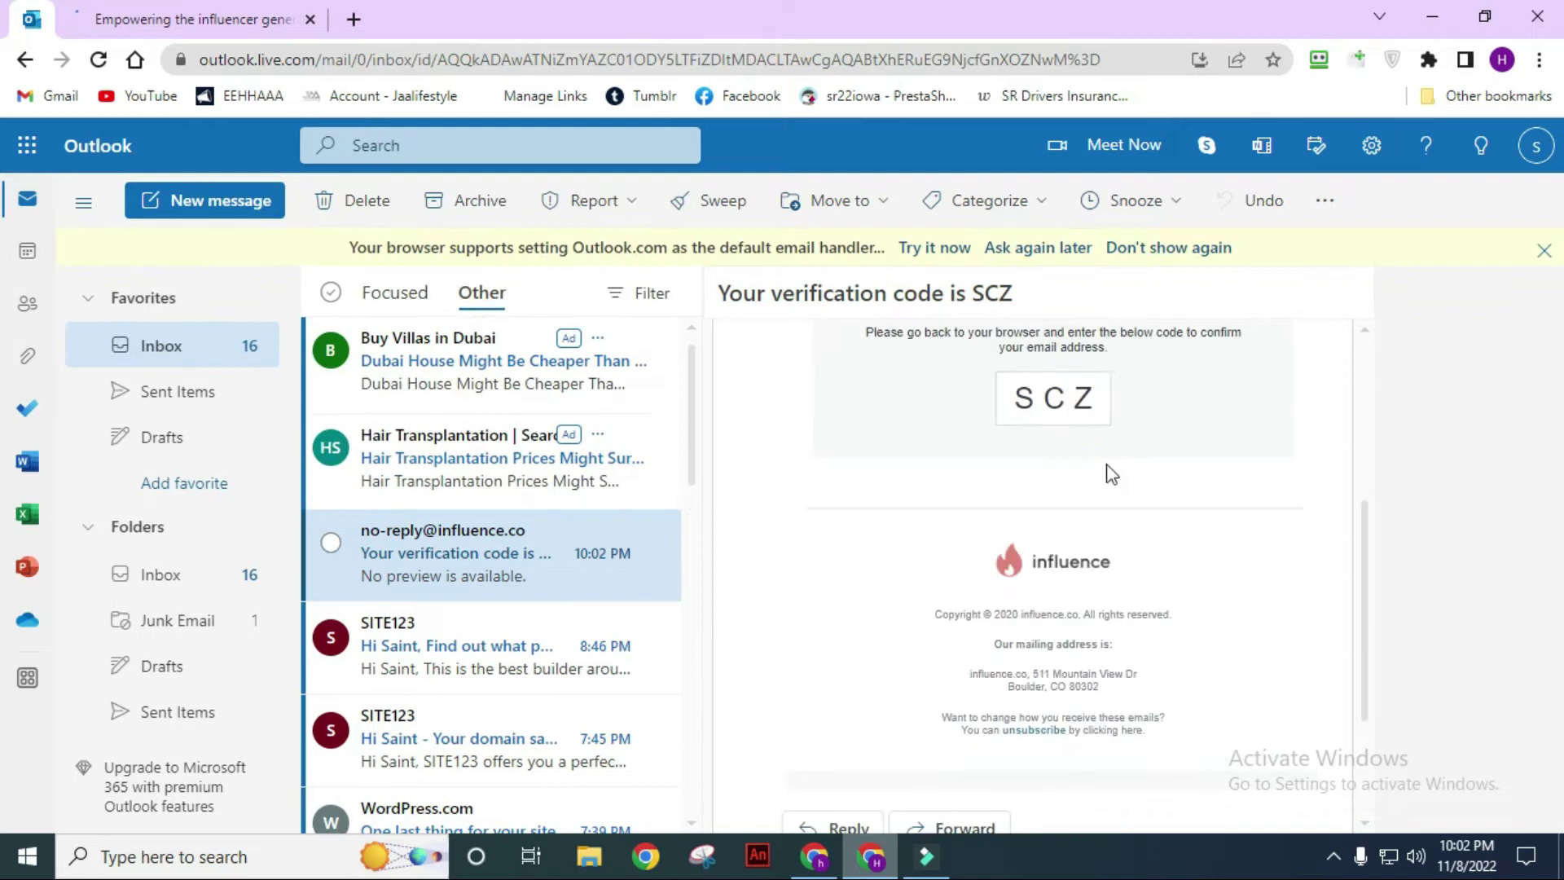
left_click_drag(1077, 398, 1014, 400)
key("ctrl+c")
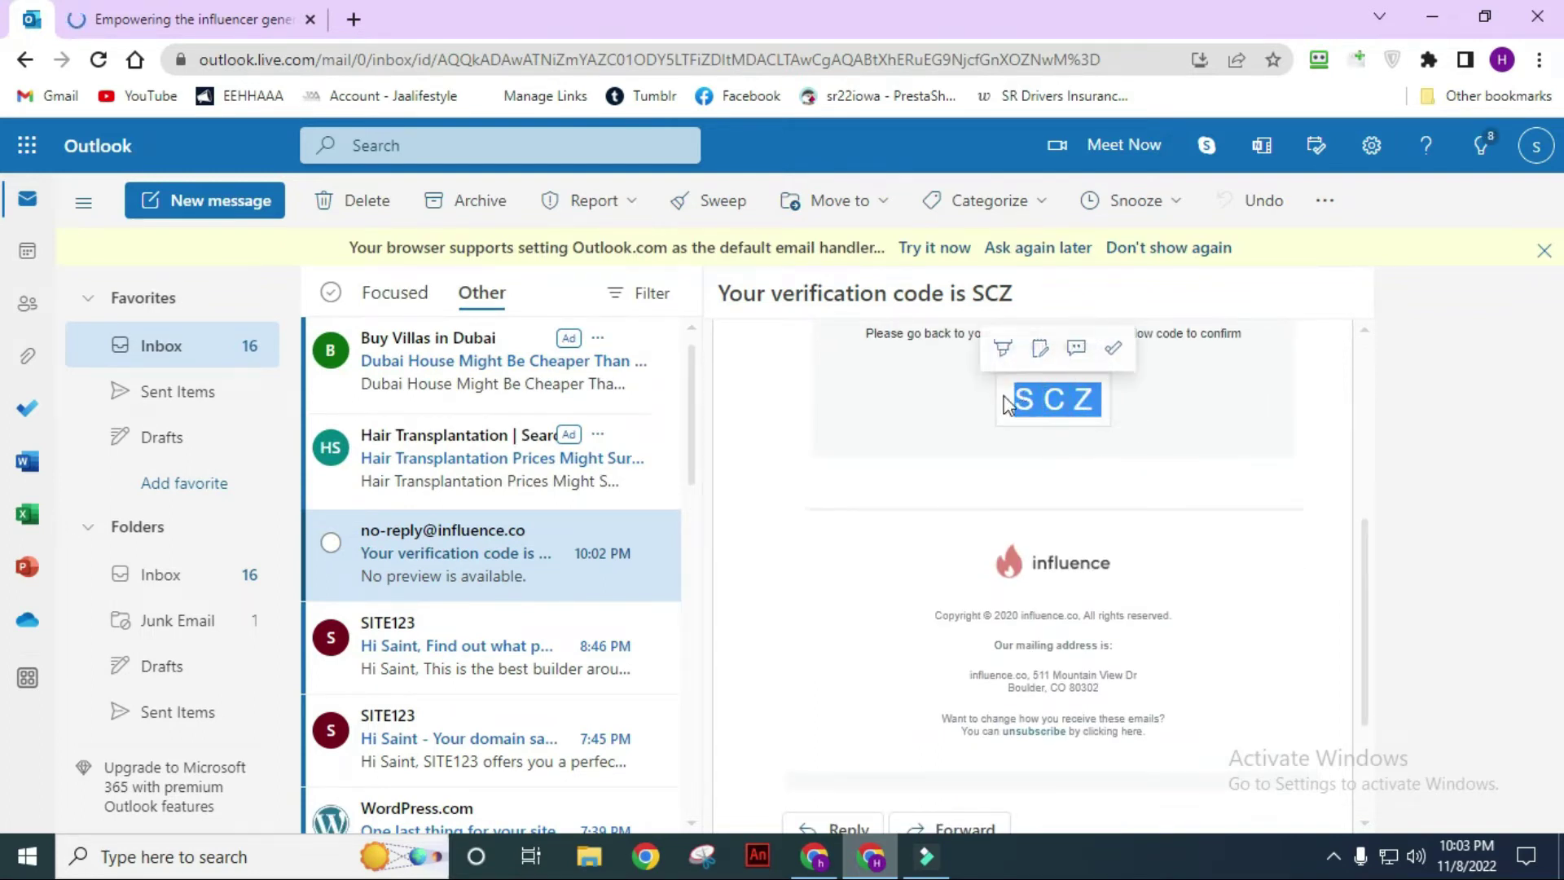
Enter the copied verification code on the influence.co confirmation page and submit it.
left_click(291, 12)
left_click(794, 550)
key("ctrl+v")
left_click(811, 656)
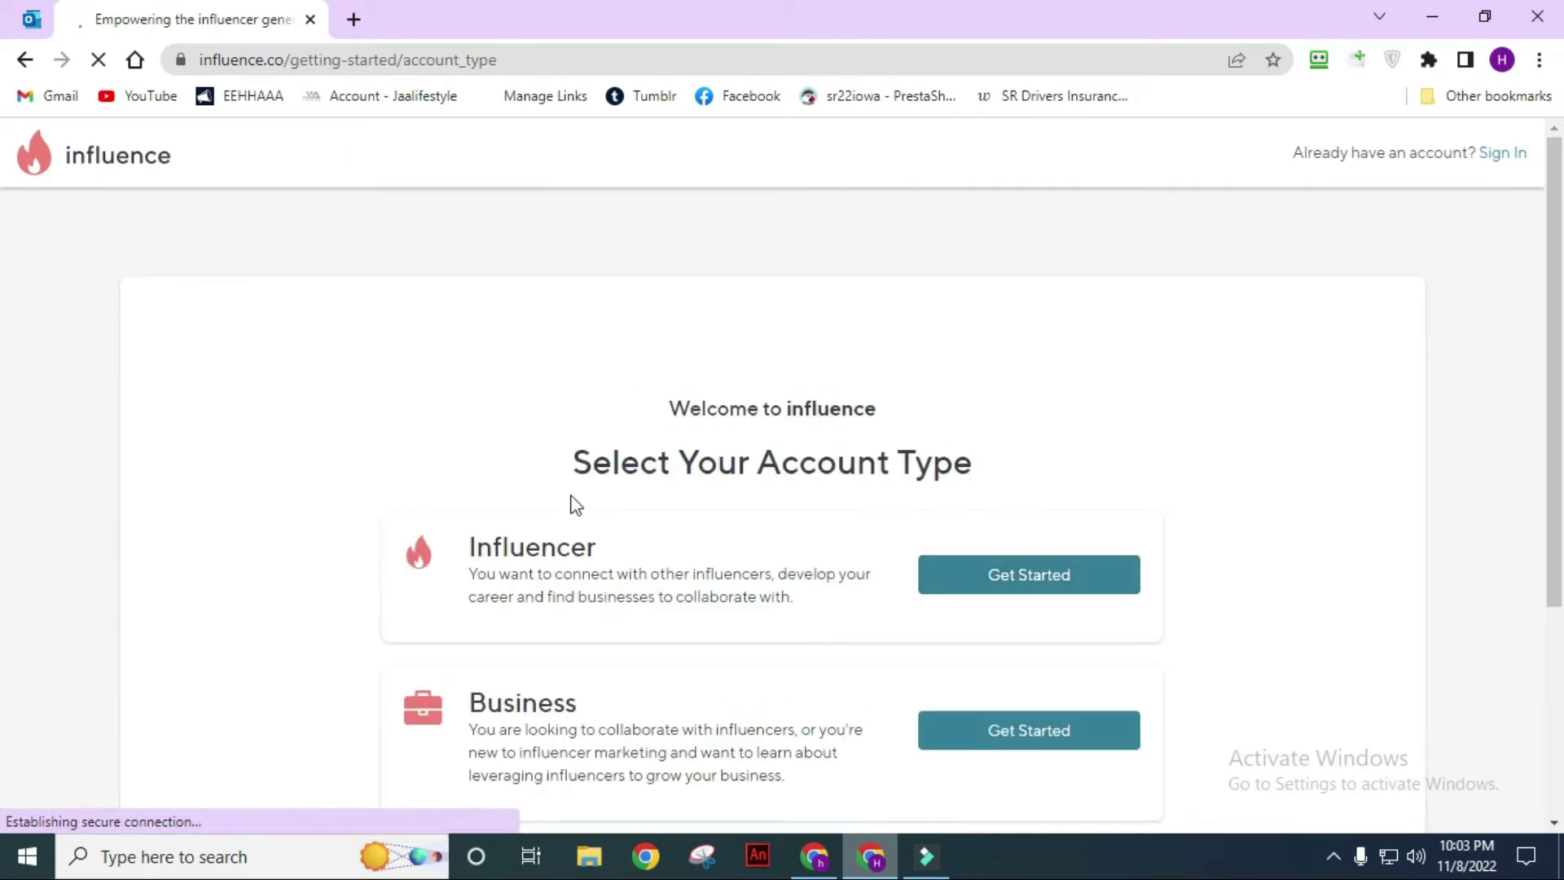
Choose the Influencer account type and submit a username filled in from the saved Saint Rose Electrician Co identity.
scroll(619, 420, "down", 1)
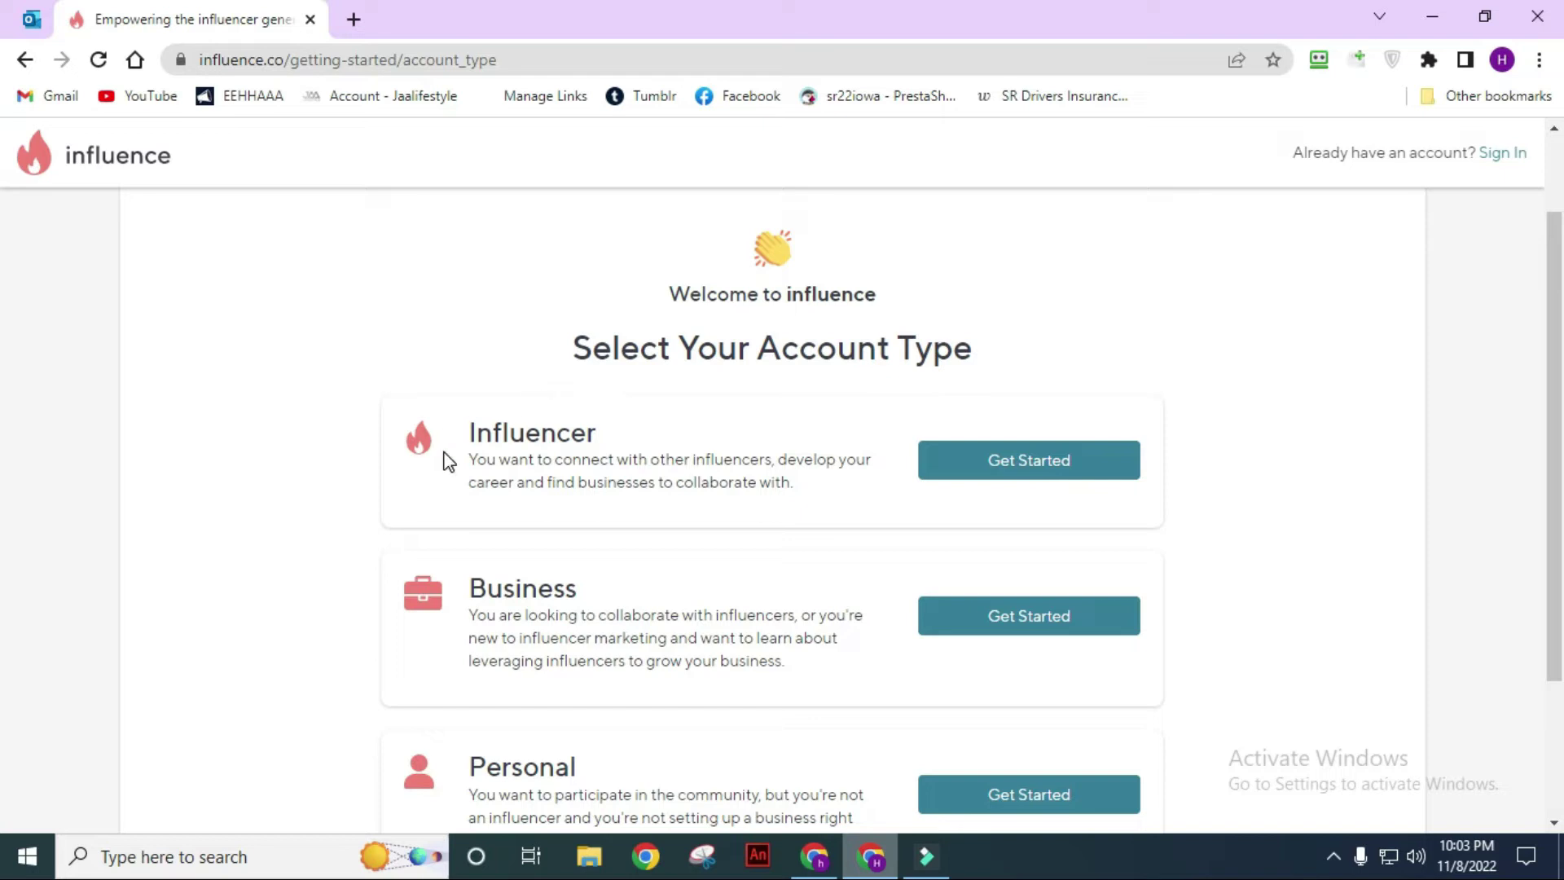
left_click(1018, 462)
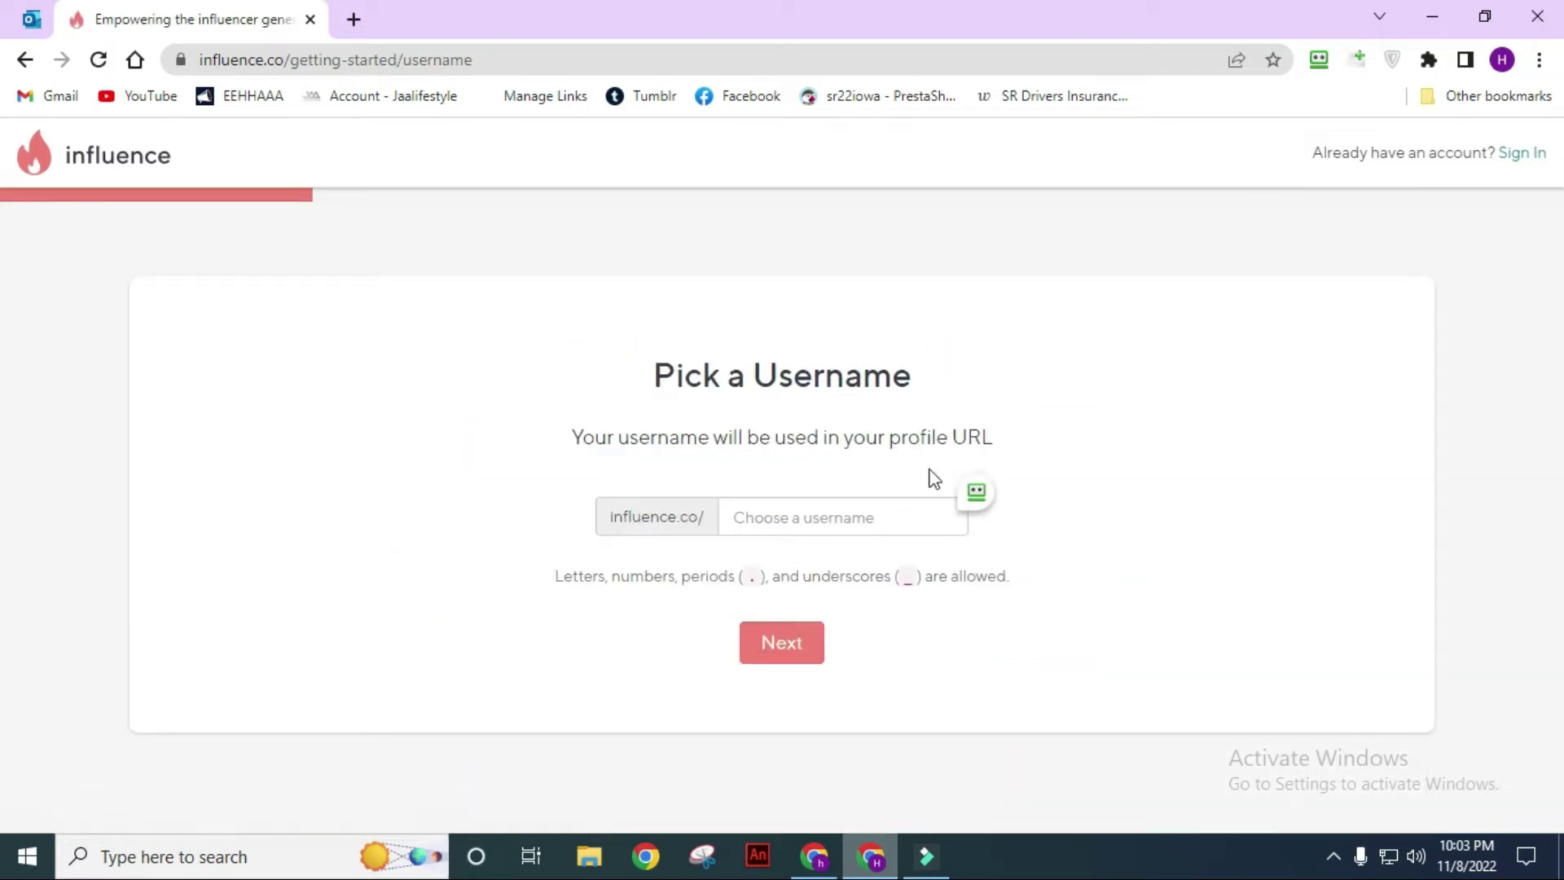
left_click(833, 515)
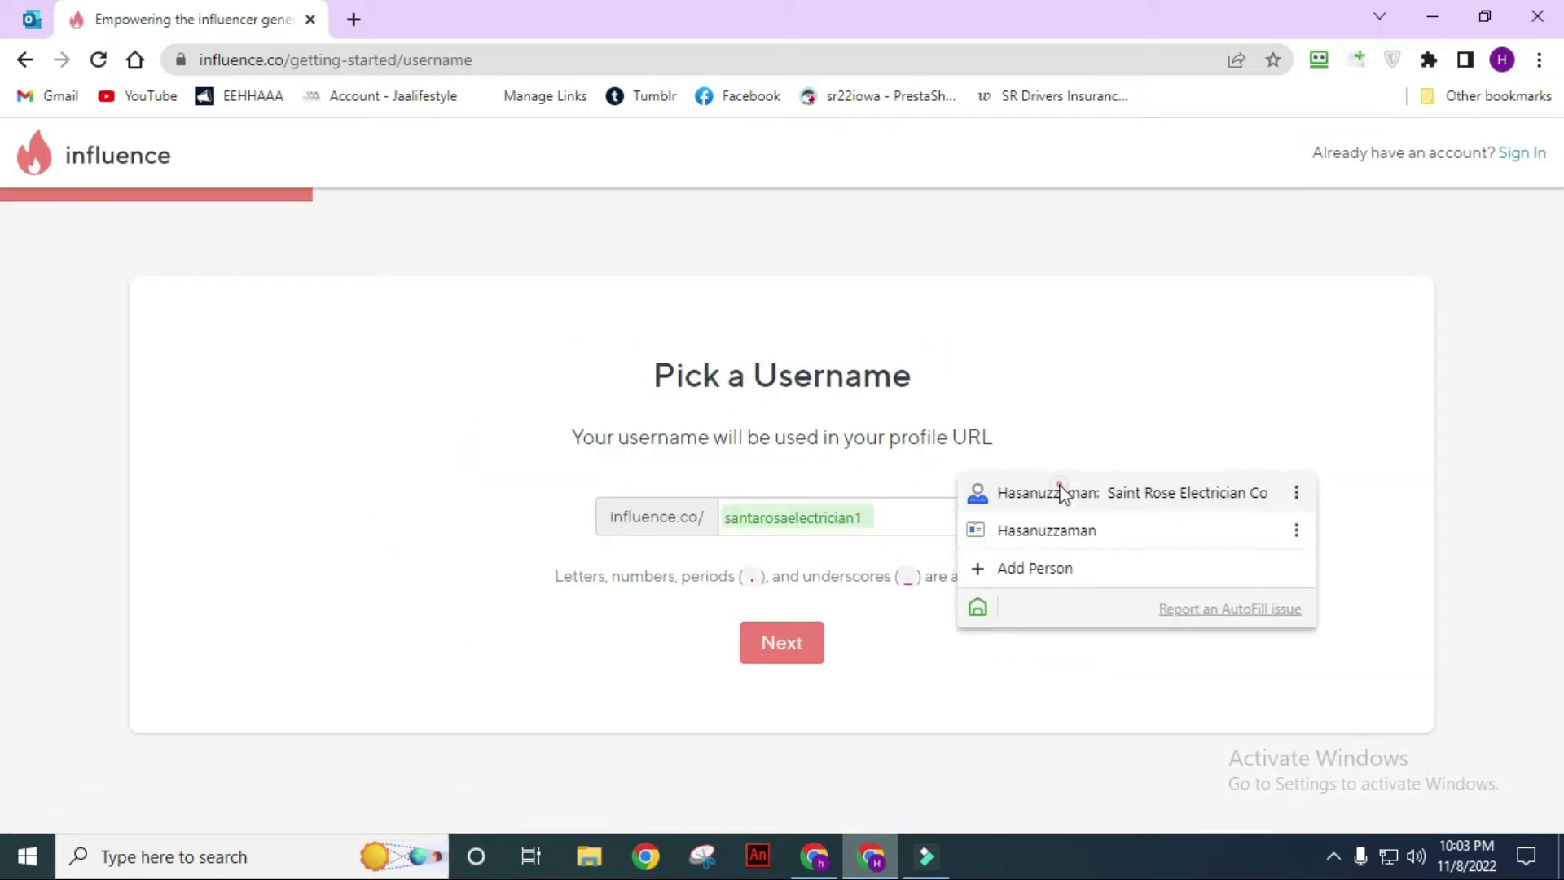
left_click(1058, 492)
left_click(794, 653)
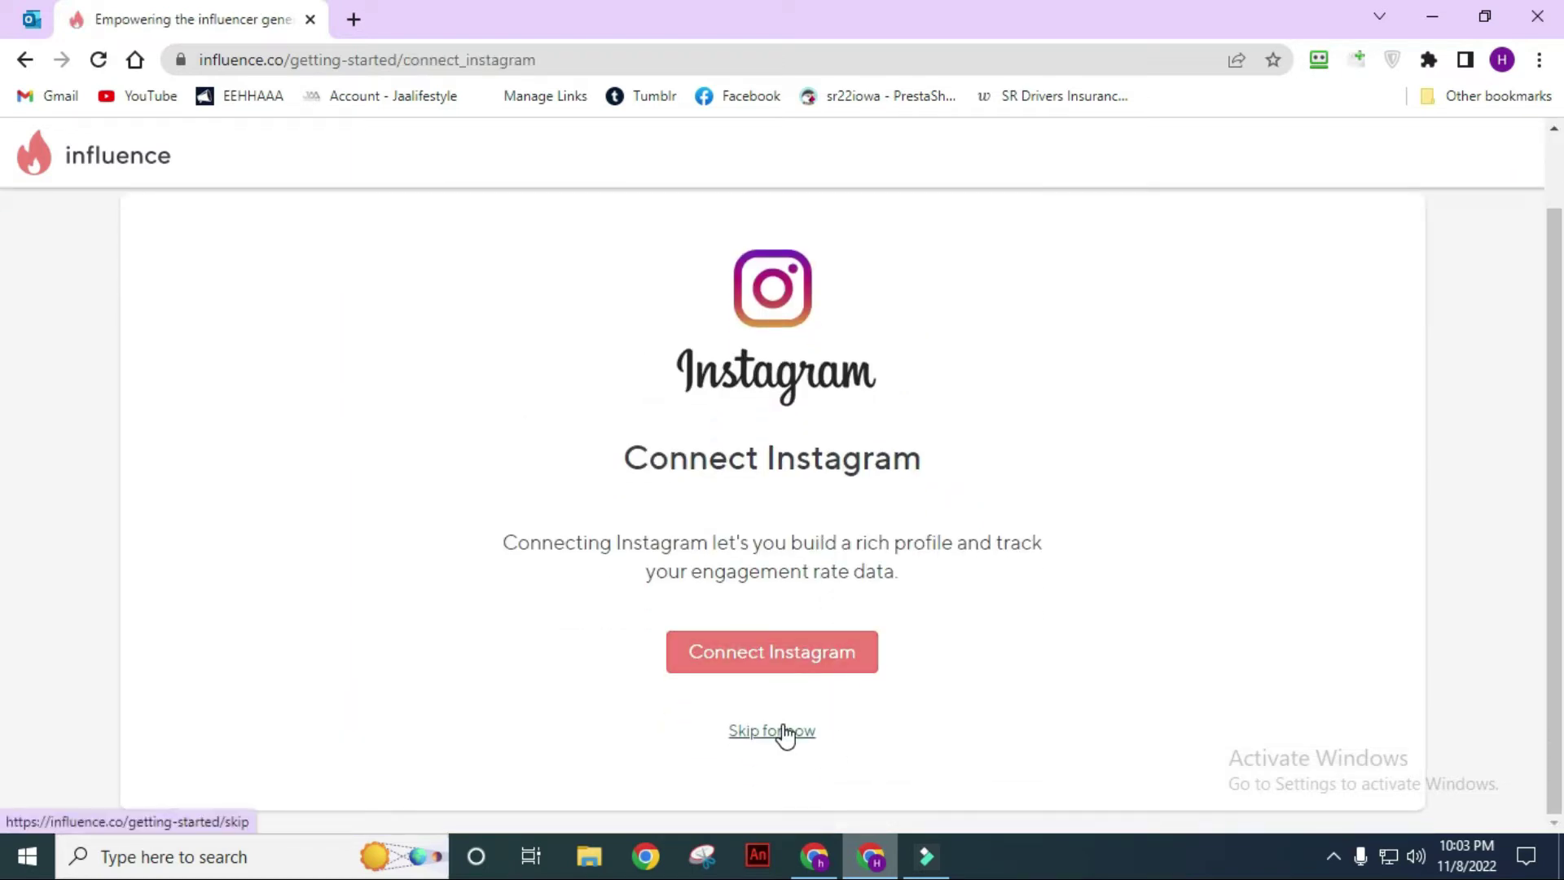
Skip connecting Instagram, then upload image 1 from the Freelancing folder as the profile picture and accept it.
left_click(781, 731)
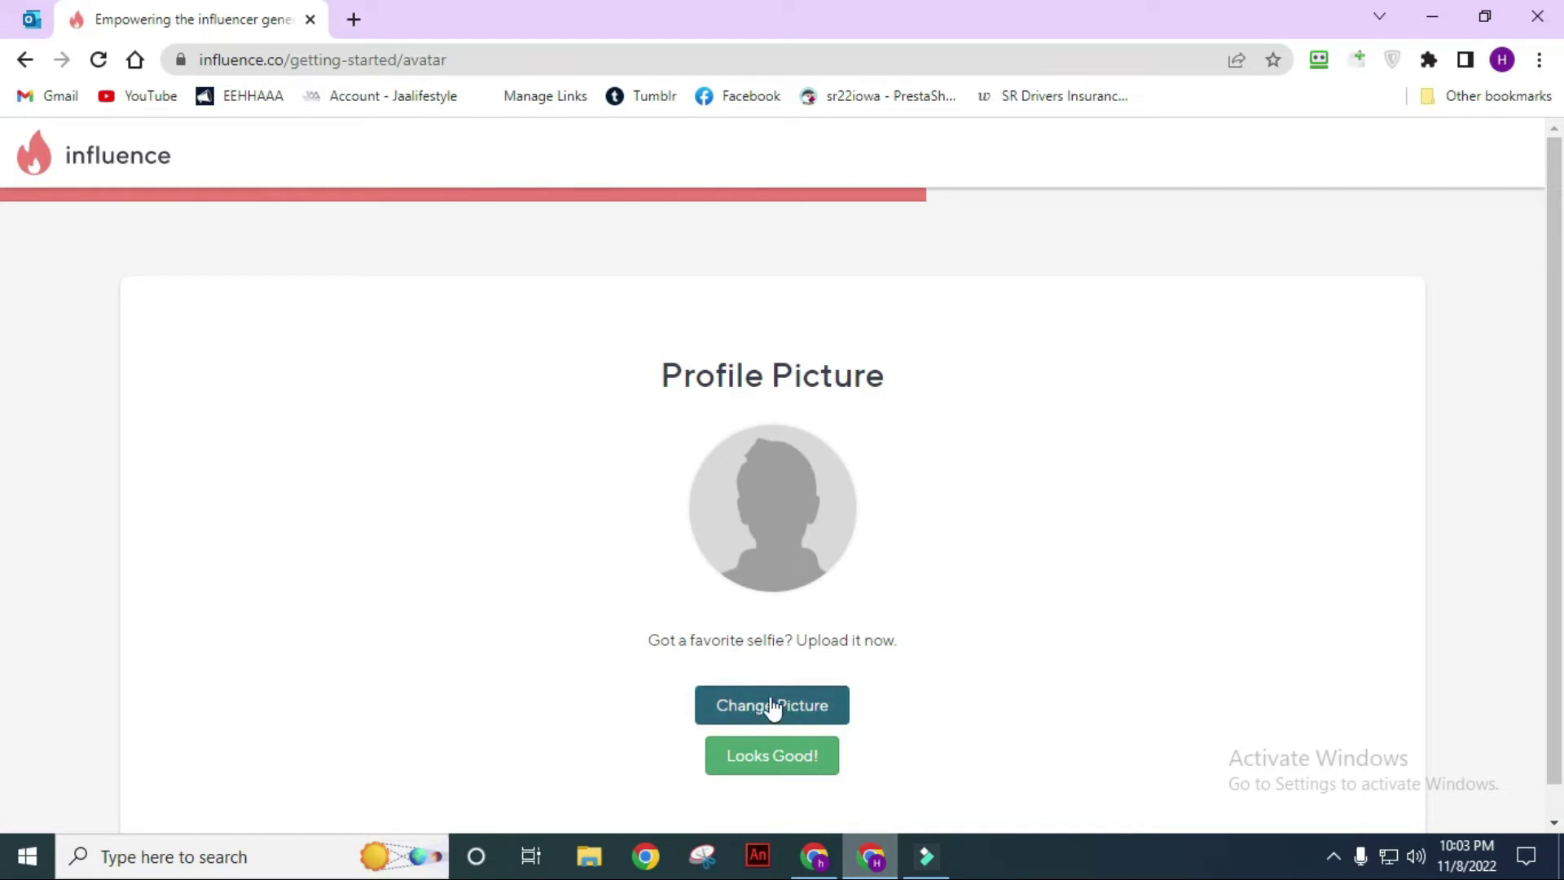
left_click(770, 705)
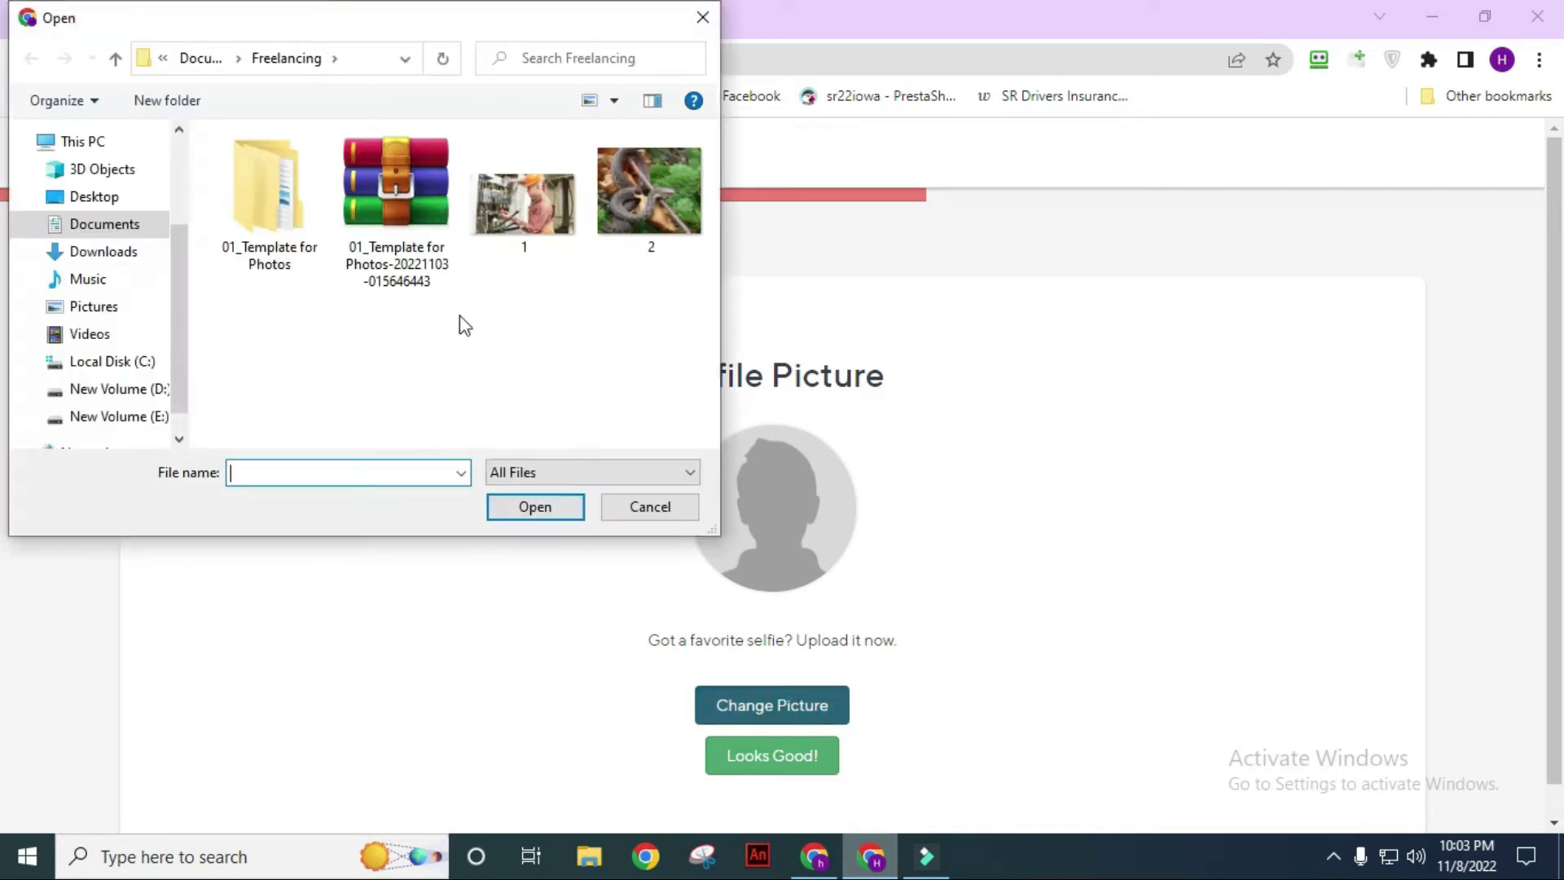
left_click(533, 194)
left_click(523, 508)
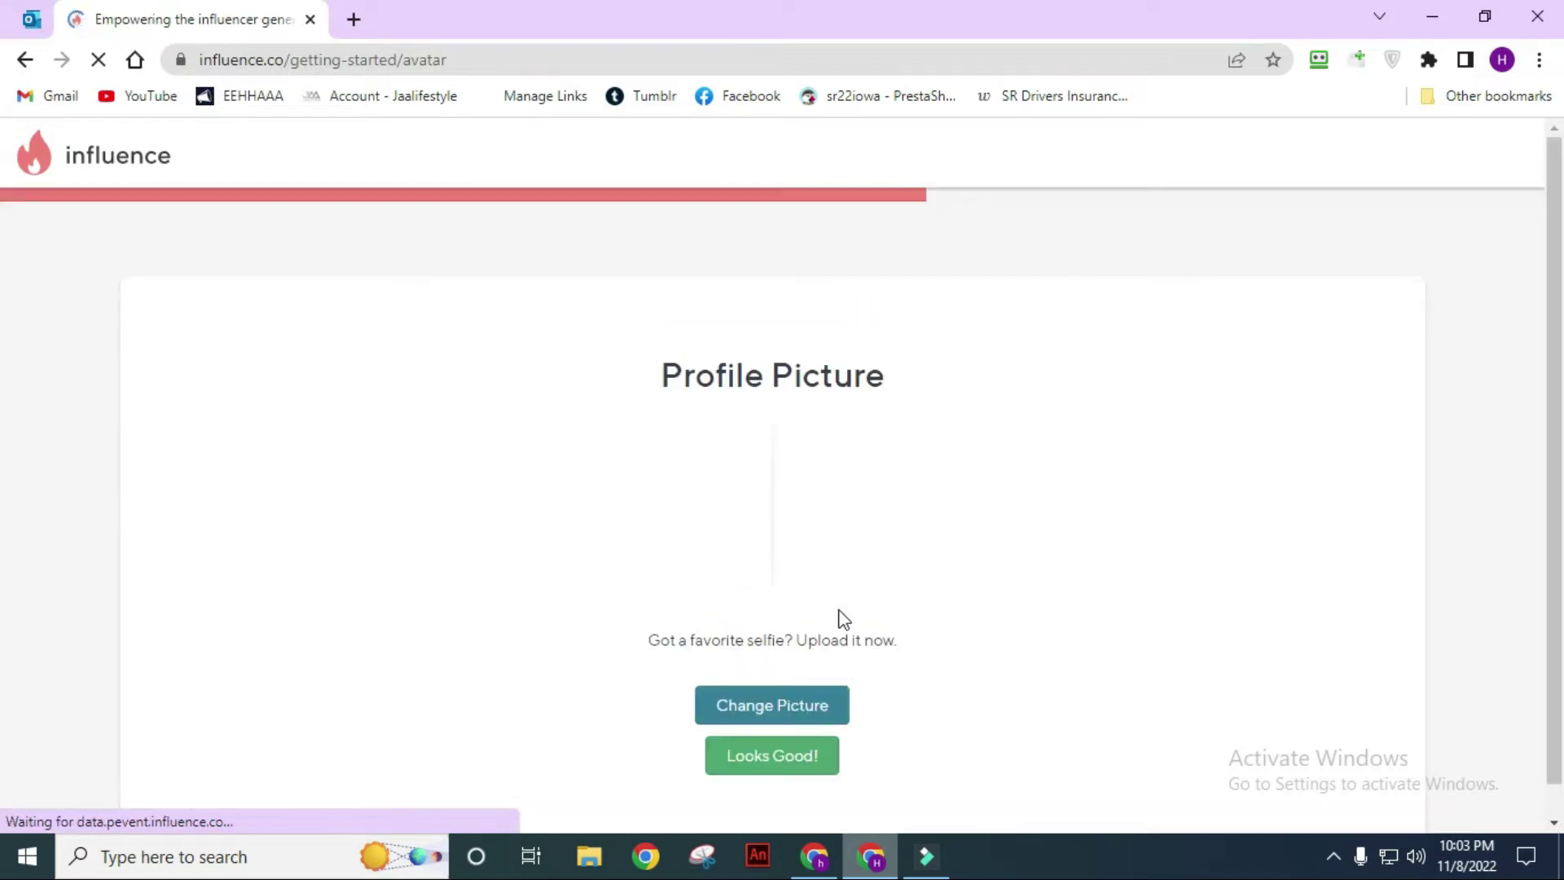
left_click(787, 770)
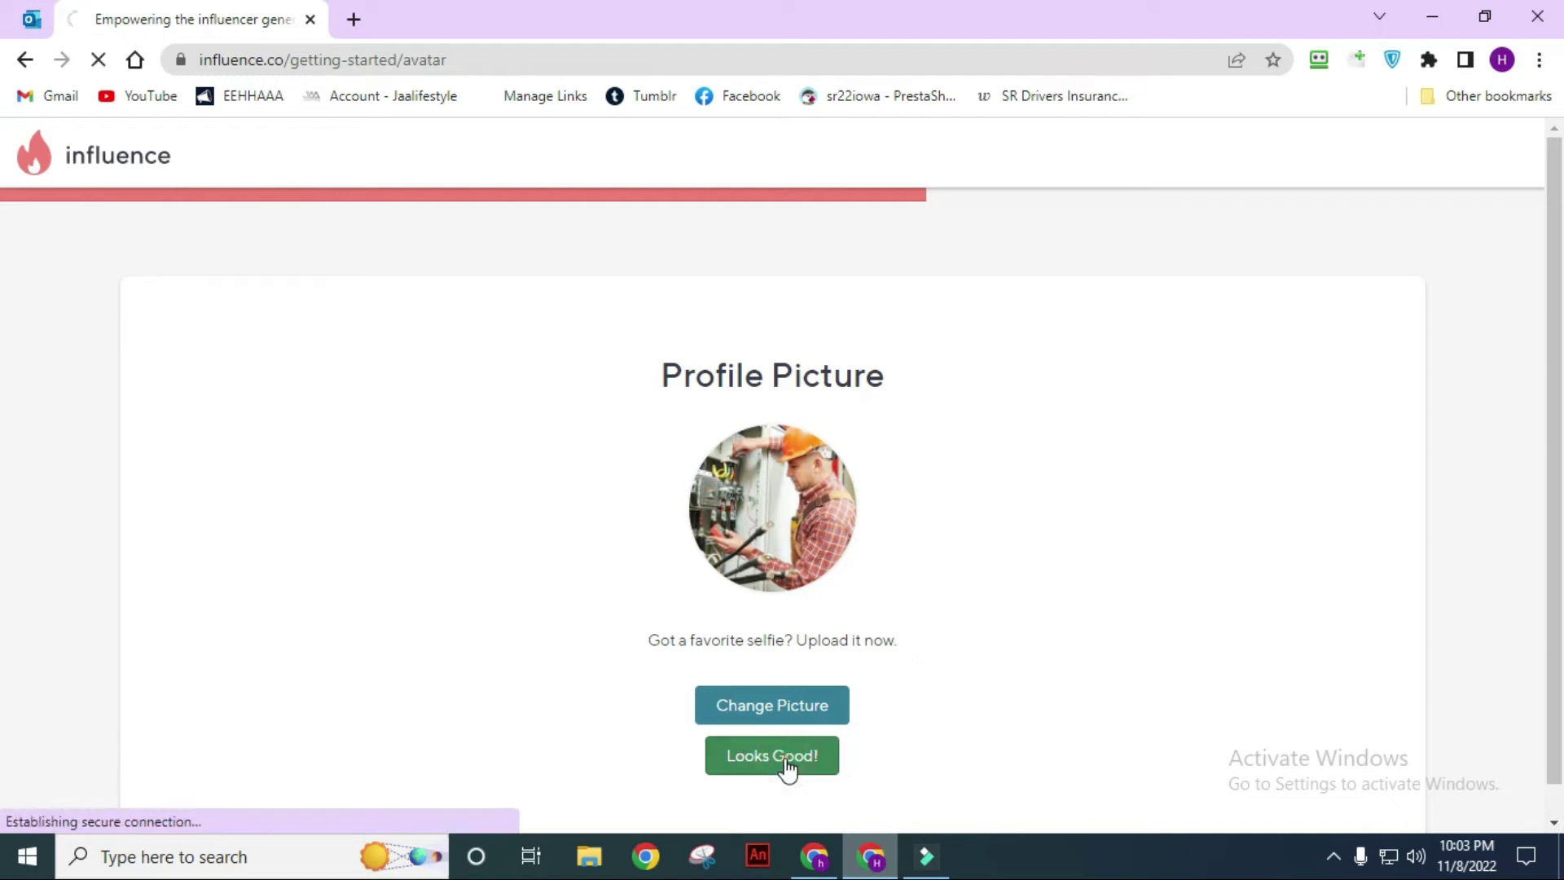
Set the account name to "Saint Rose Electrician Co" and the headline to "The Best Electrician Santa Rosa CA Has".
left_click(702, 498)
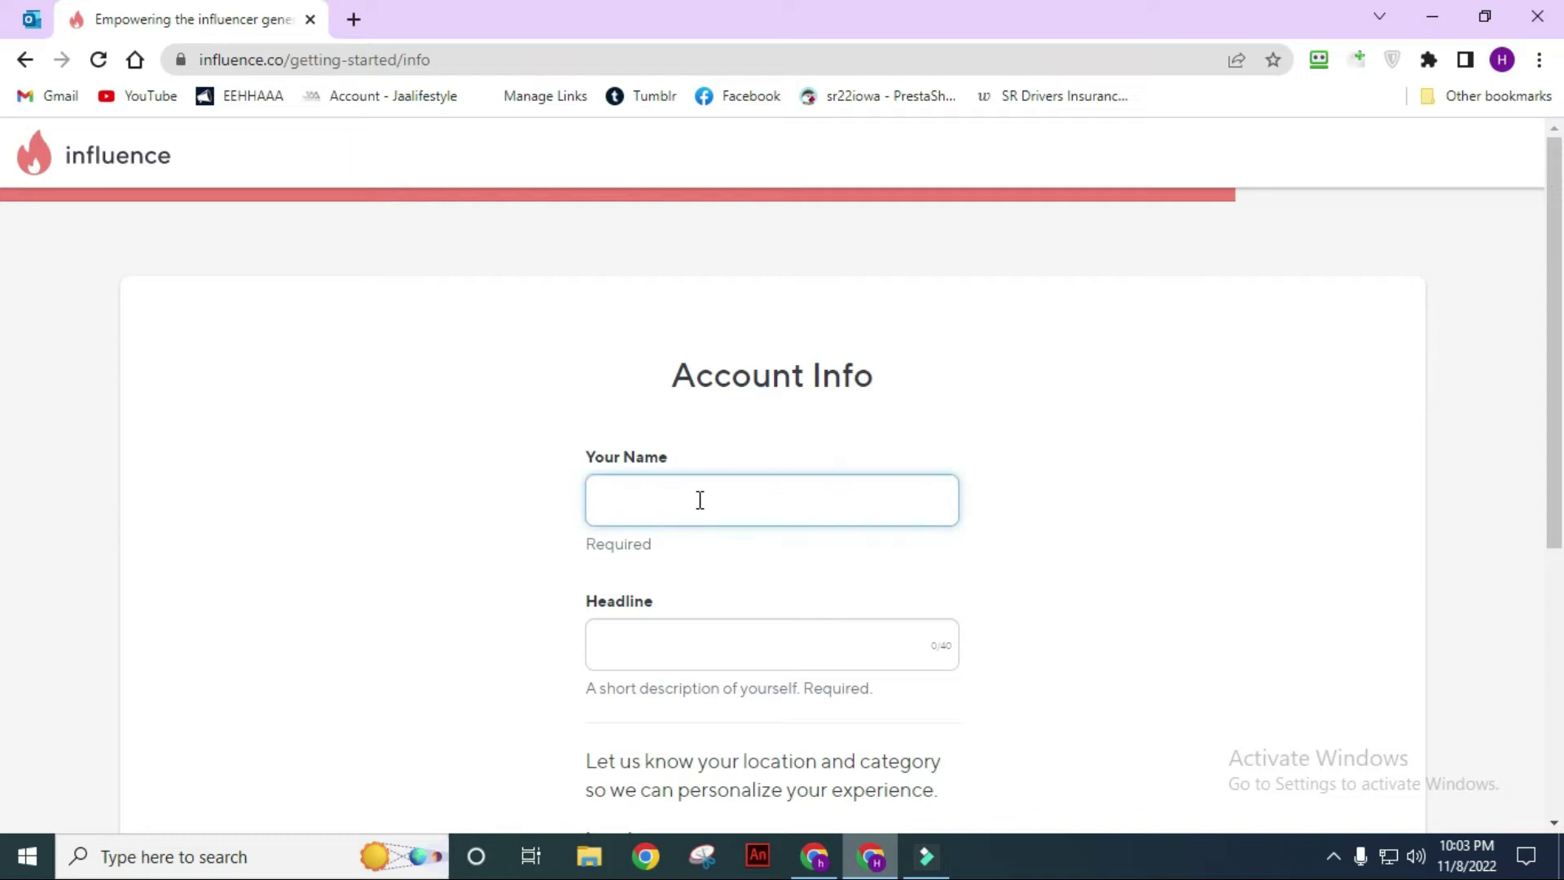
type("Saint Rose Electrician Co")
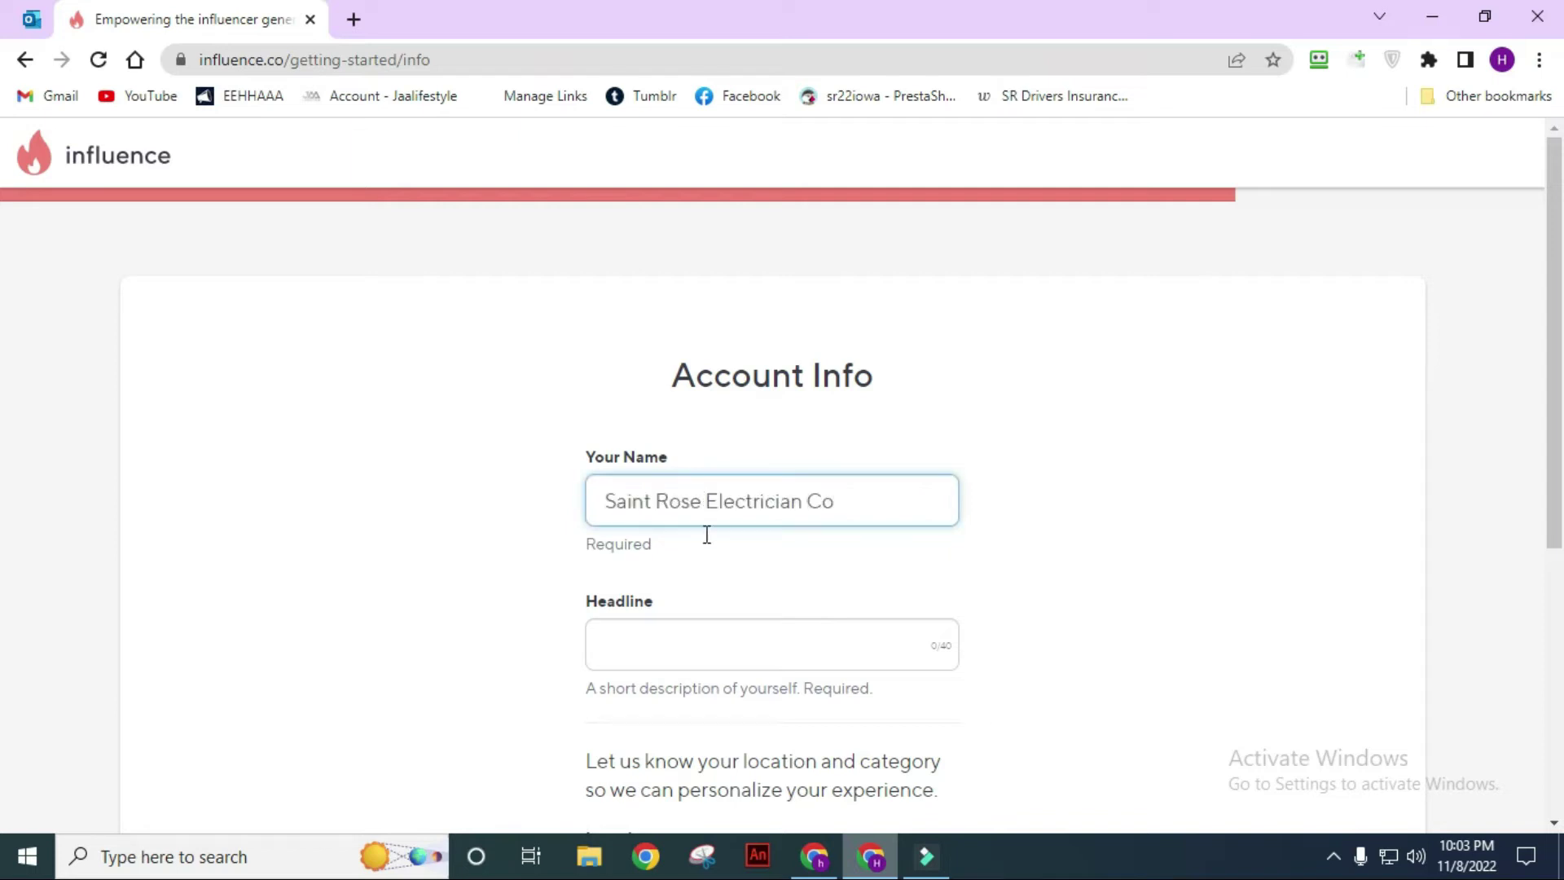
left_click(772, 649)
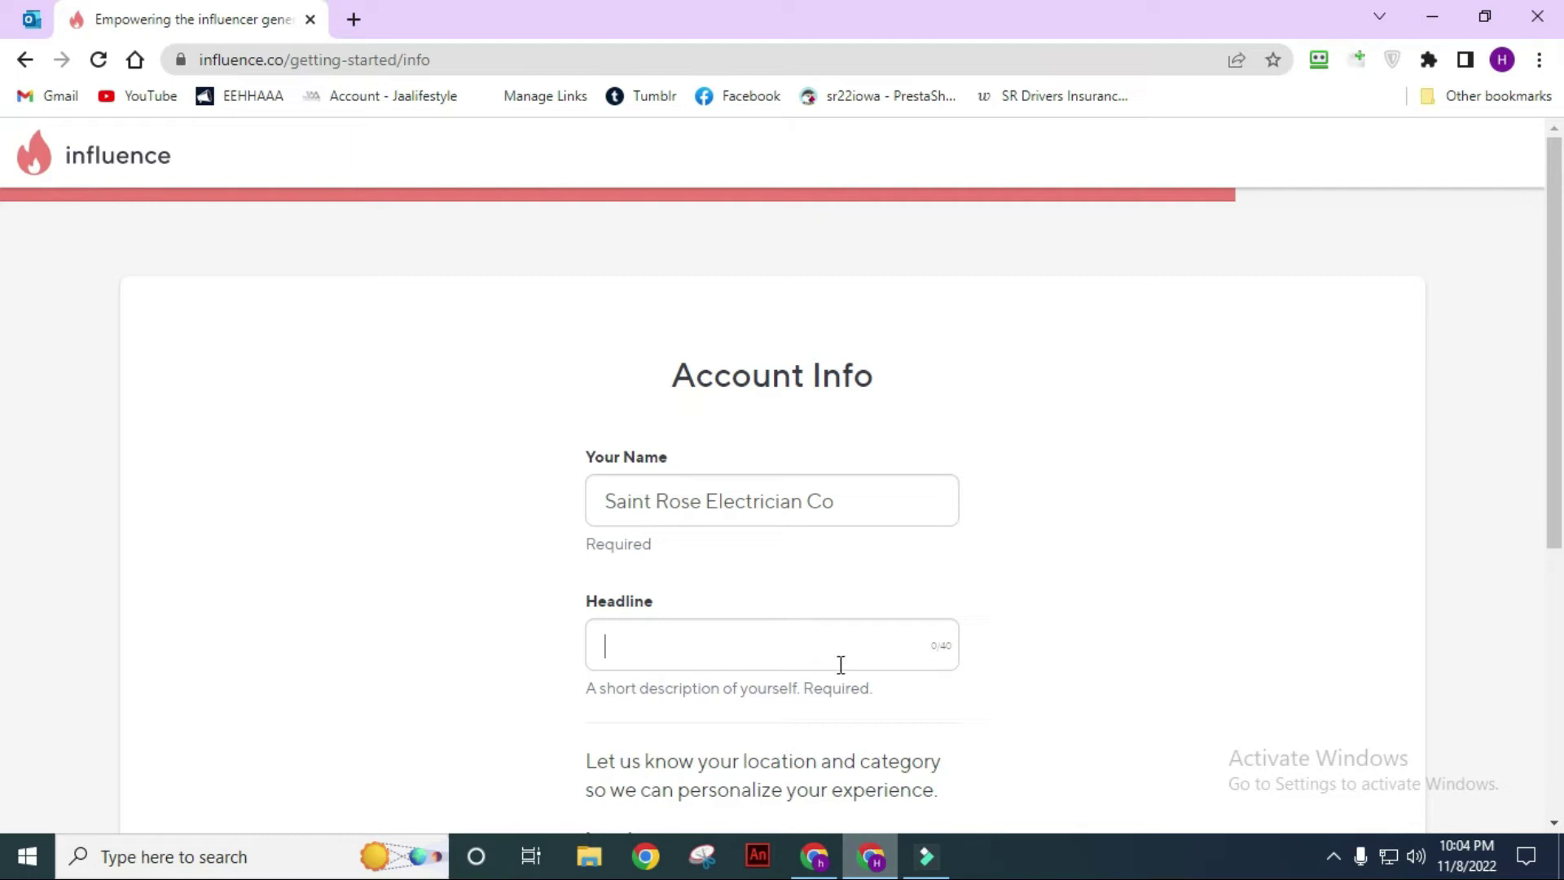
key("ctrl+v")
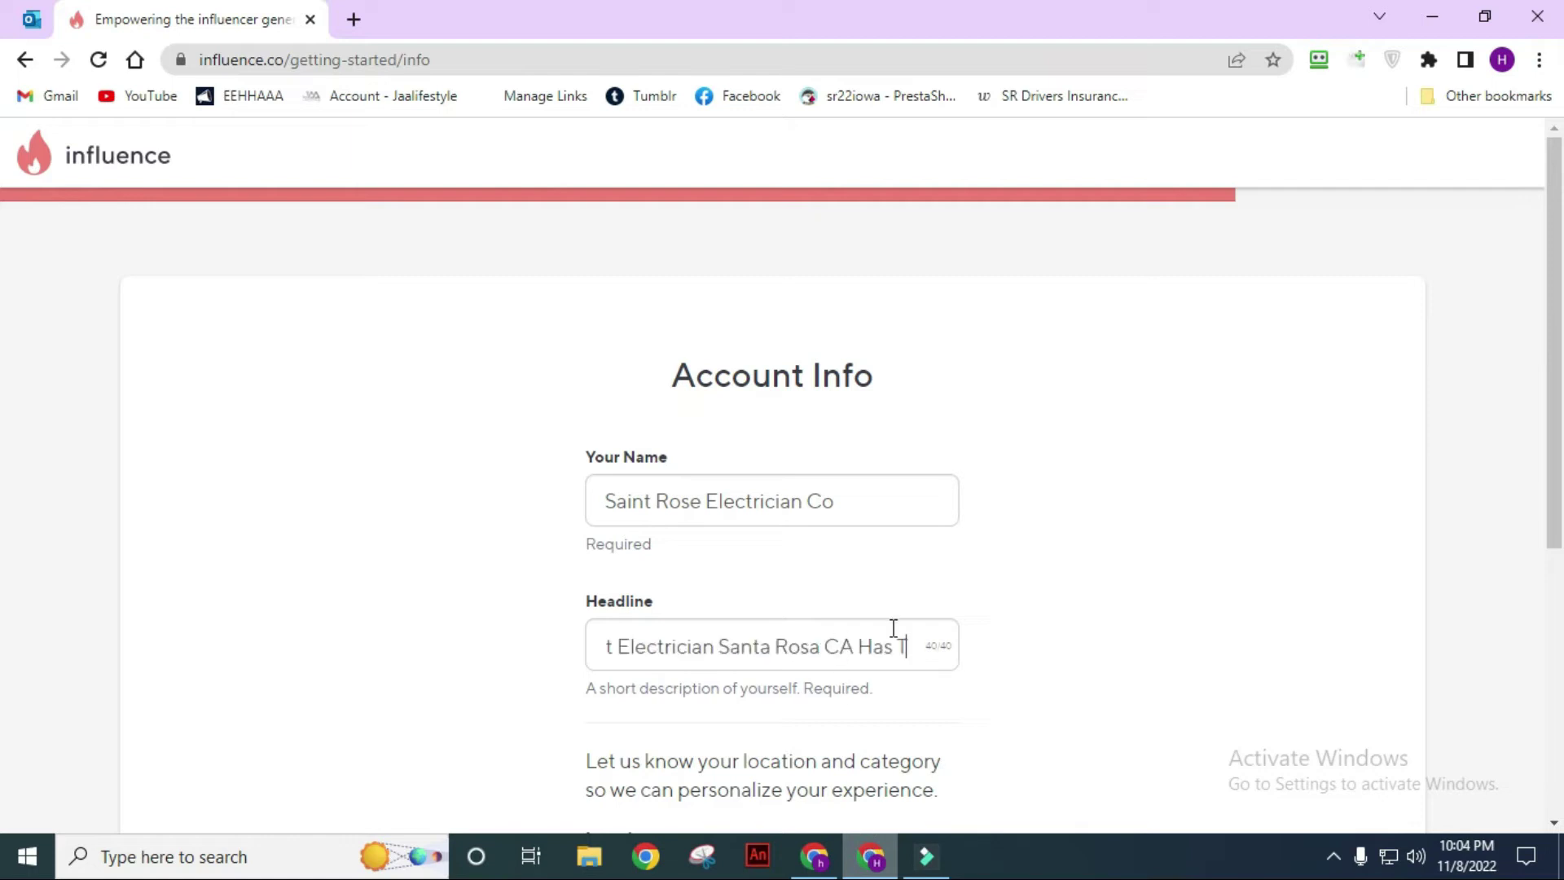
key("BackSpace")
key("BackSpace")
Check "The Best Electrician Santa Rosa CA Has To Offer" in the desktop's Saint Rose Electrician Co text file, then return to the form.
left_click(1434, 17)
left_click(1435, 18)
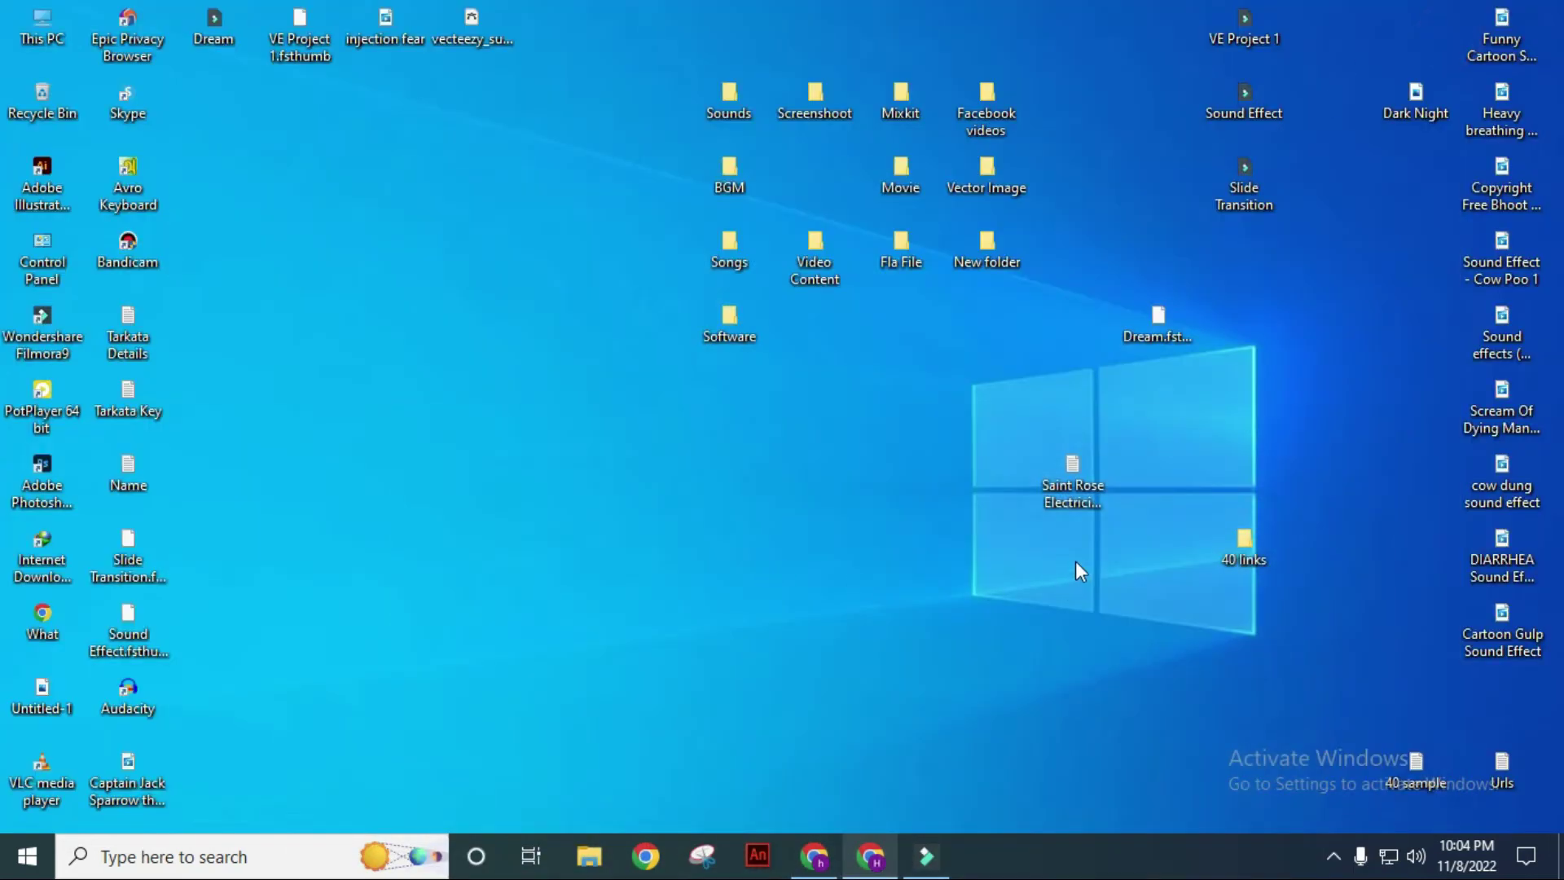
double_click(1078, 484)
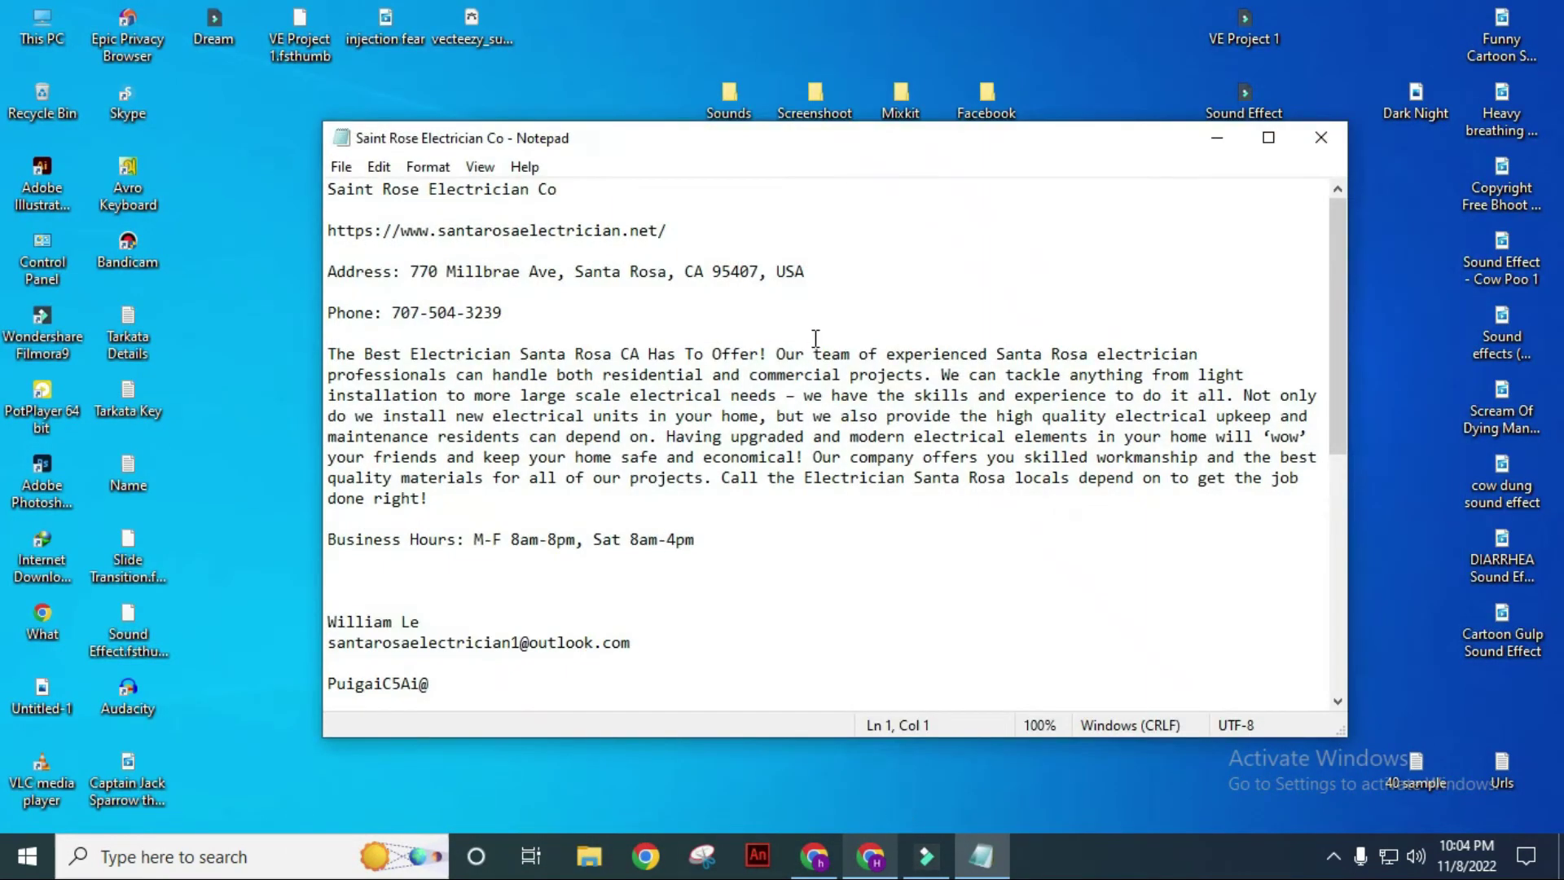
left_click_drag(761, 352, 325, 341)
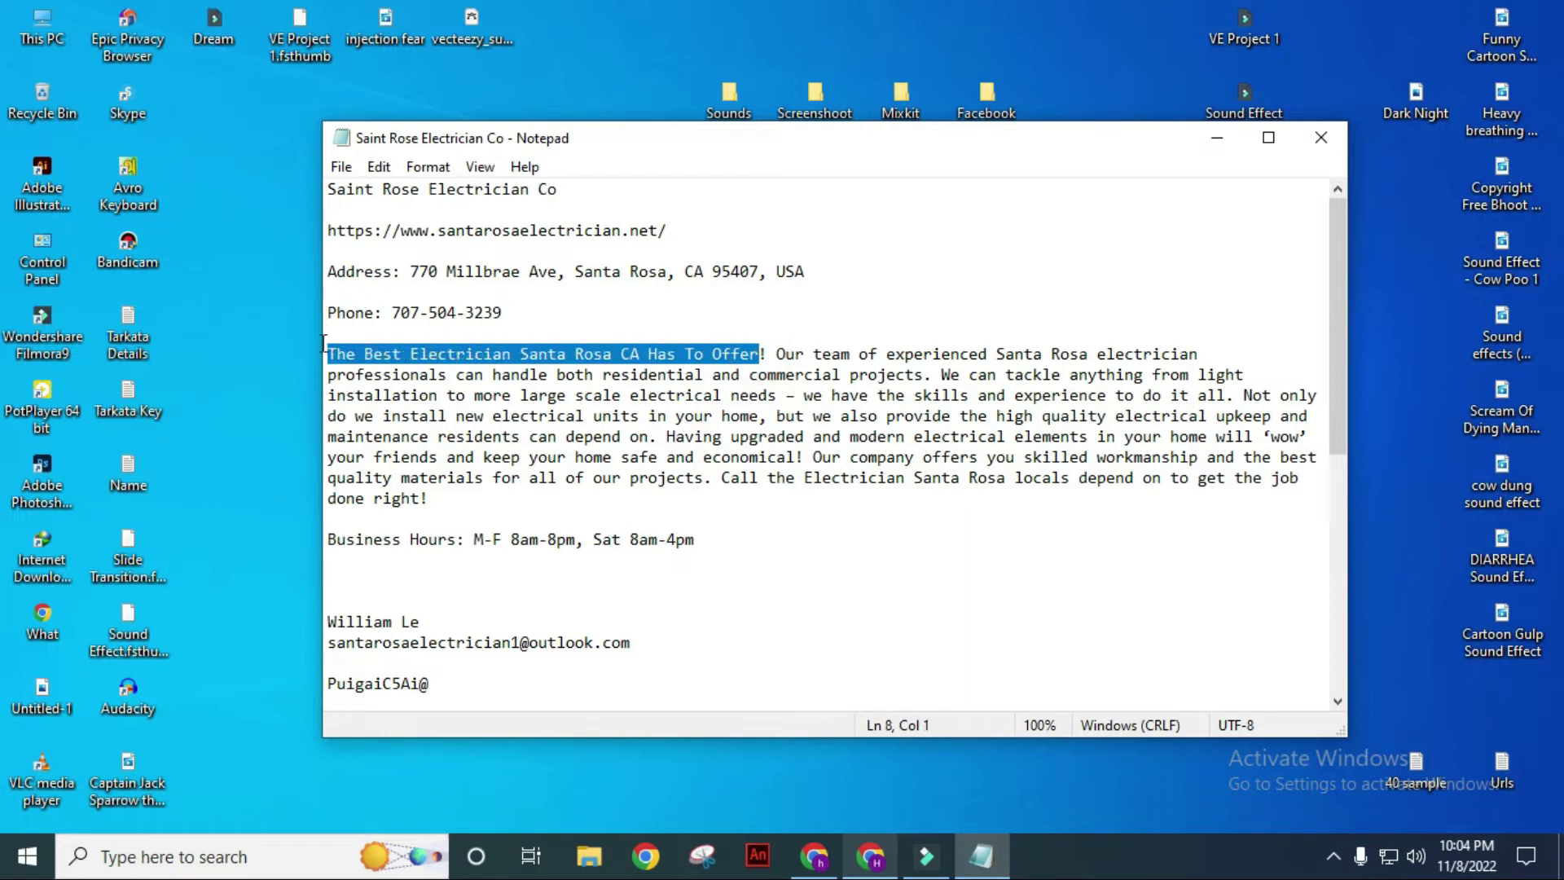
left_click(871, 856)
Set the profile's location to United States of America.
scroll(961, 675, "down", 3)
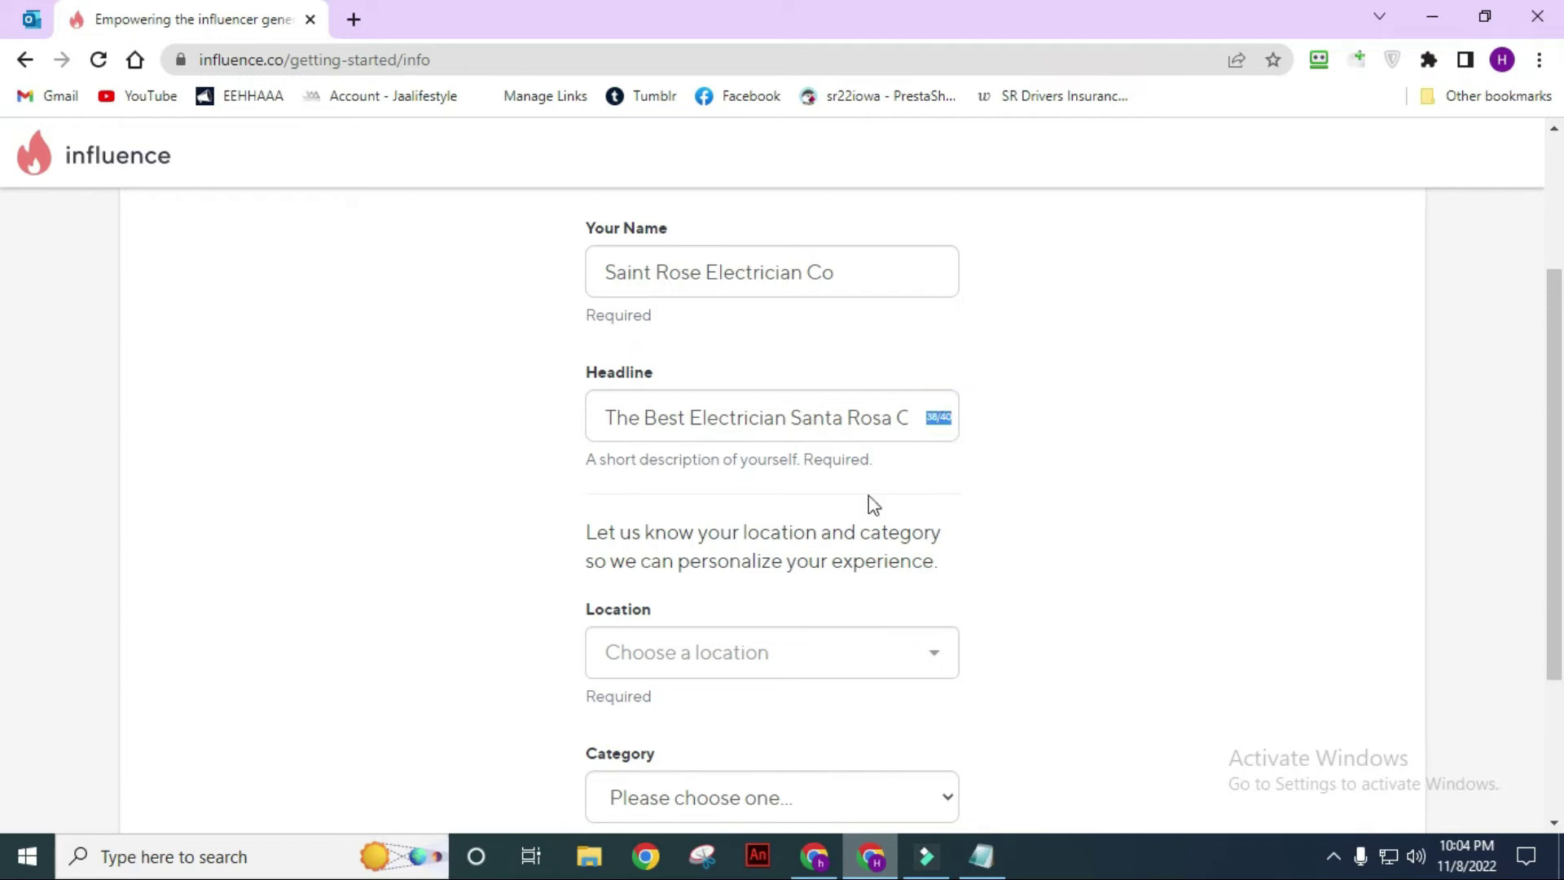
scroll(709, 530, "down", 2)
left_click(741, 539)
left_click(742, 582)
type("u")
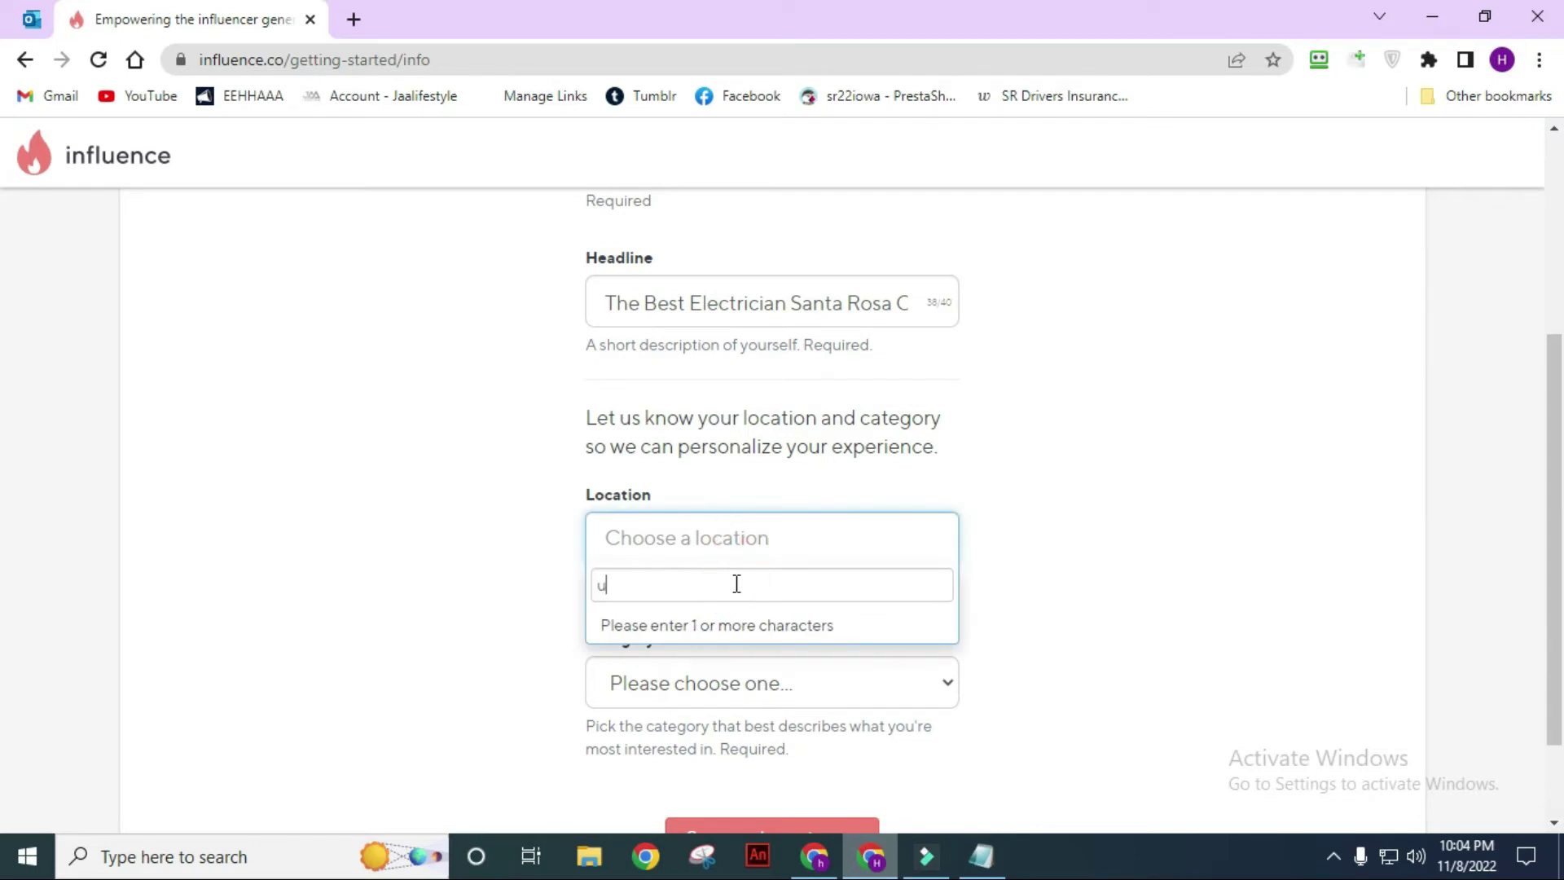
type("nited")
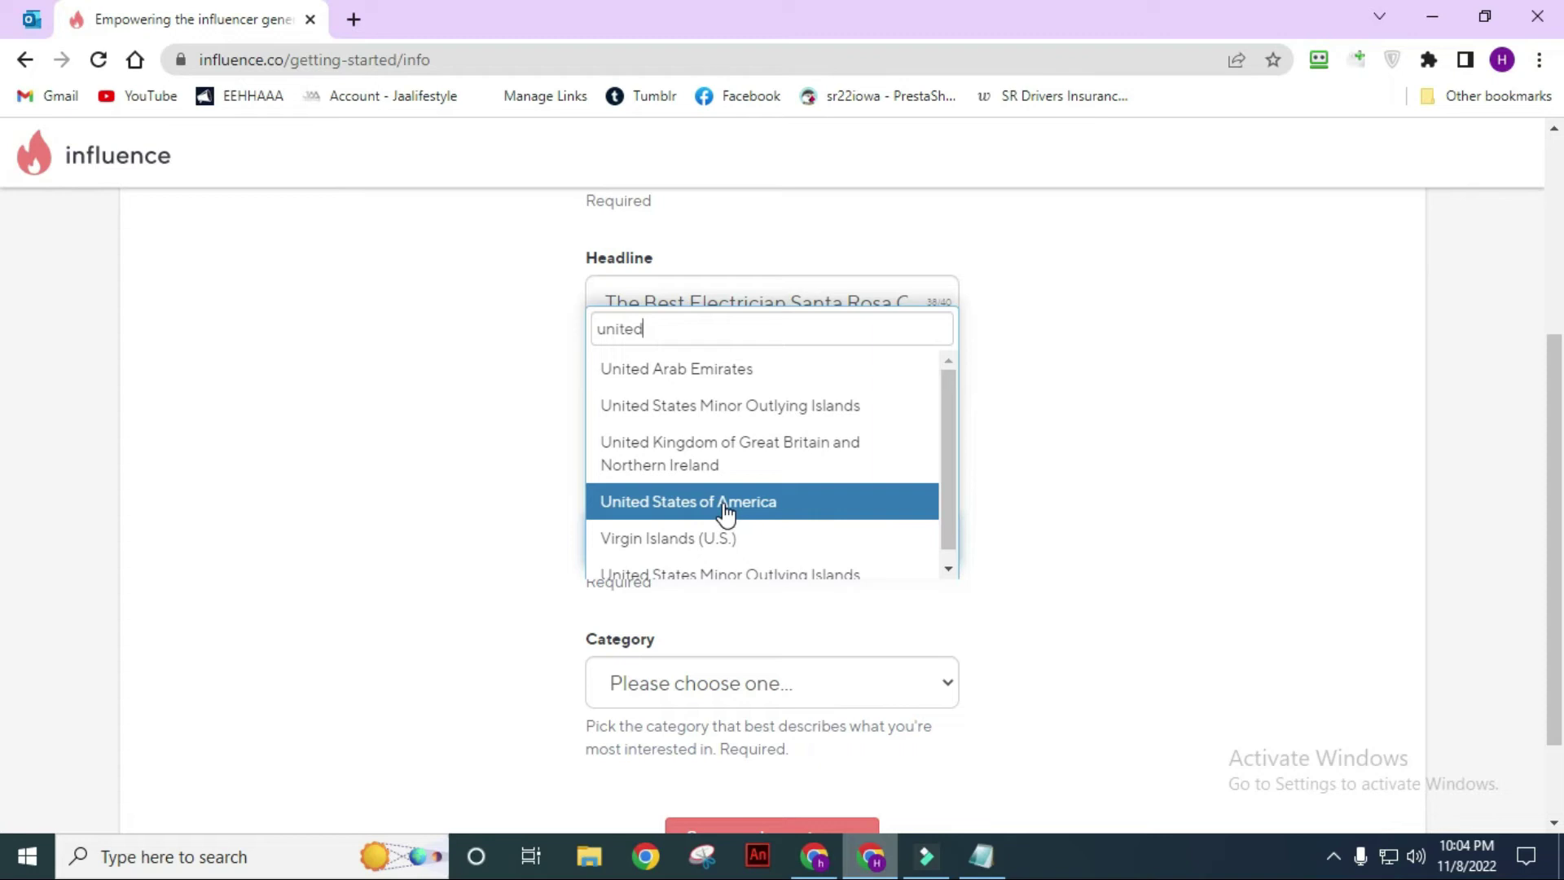
left_click(725, 502)
Choose Family as the profile category, then save and continue.
scroll(691, 614, "down", 2)
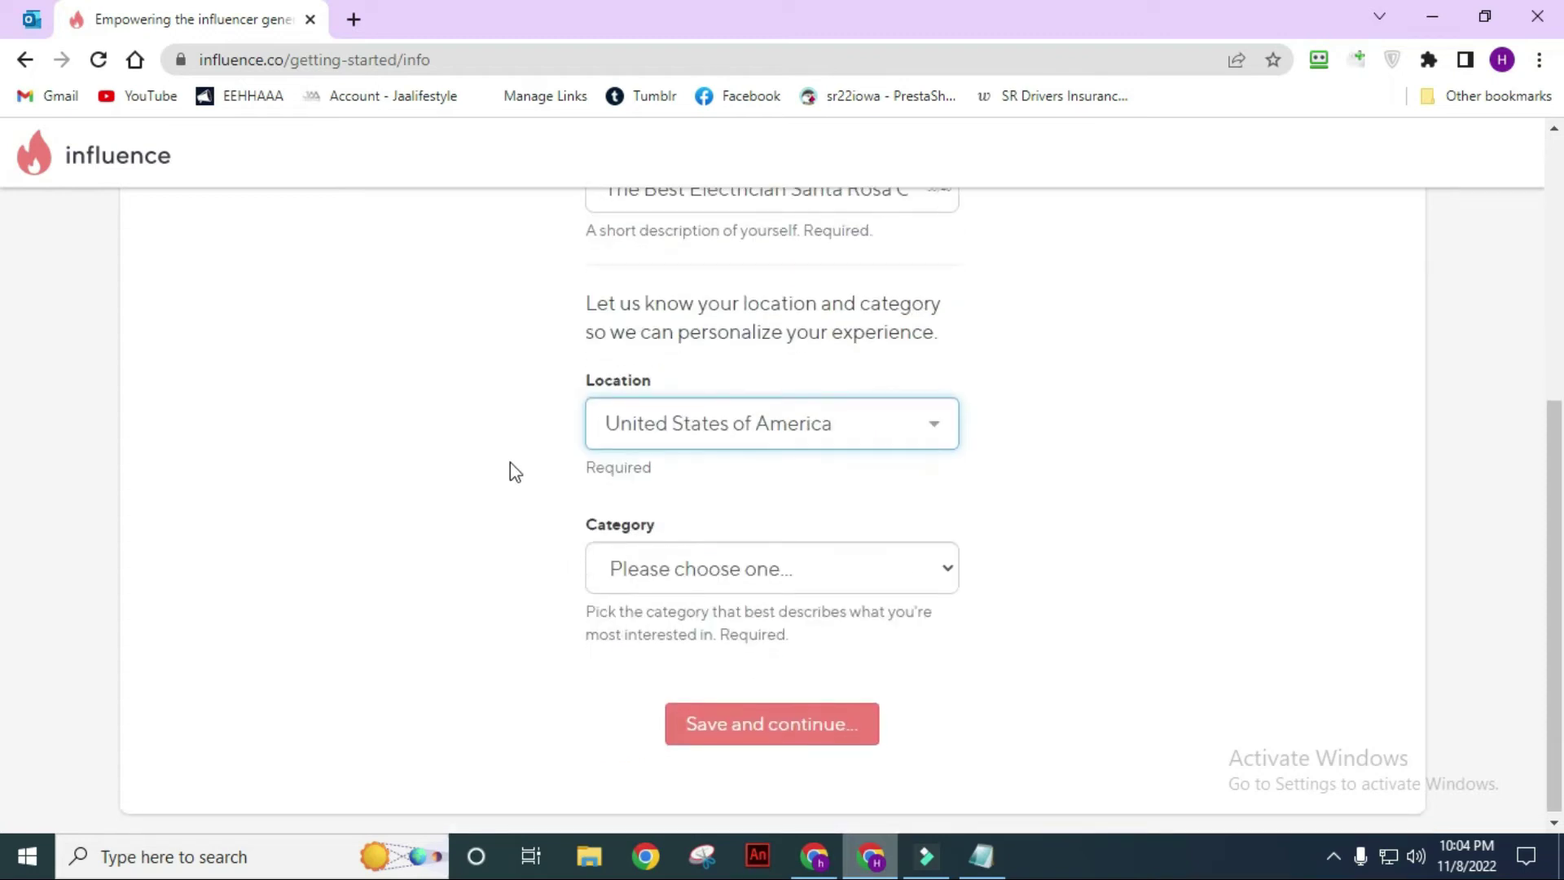
left_click(801, 583)
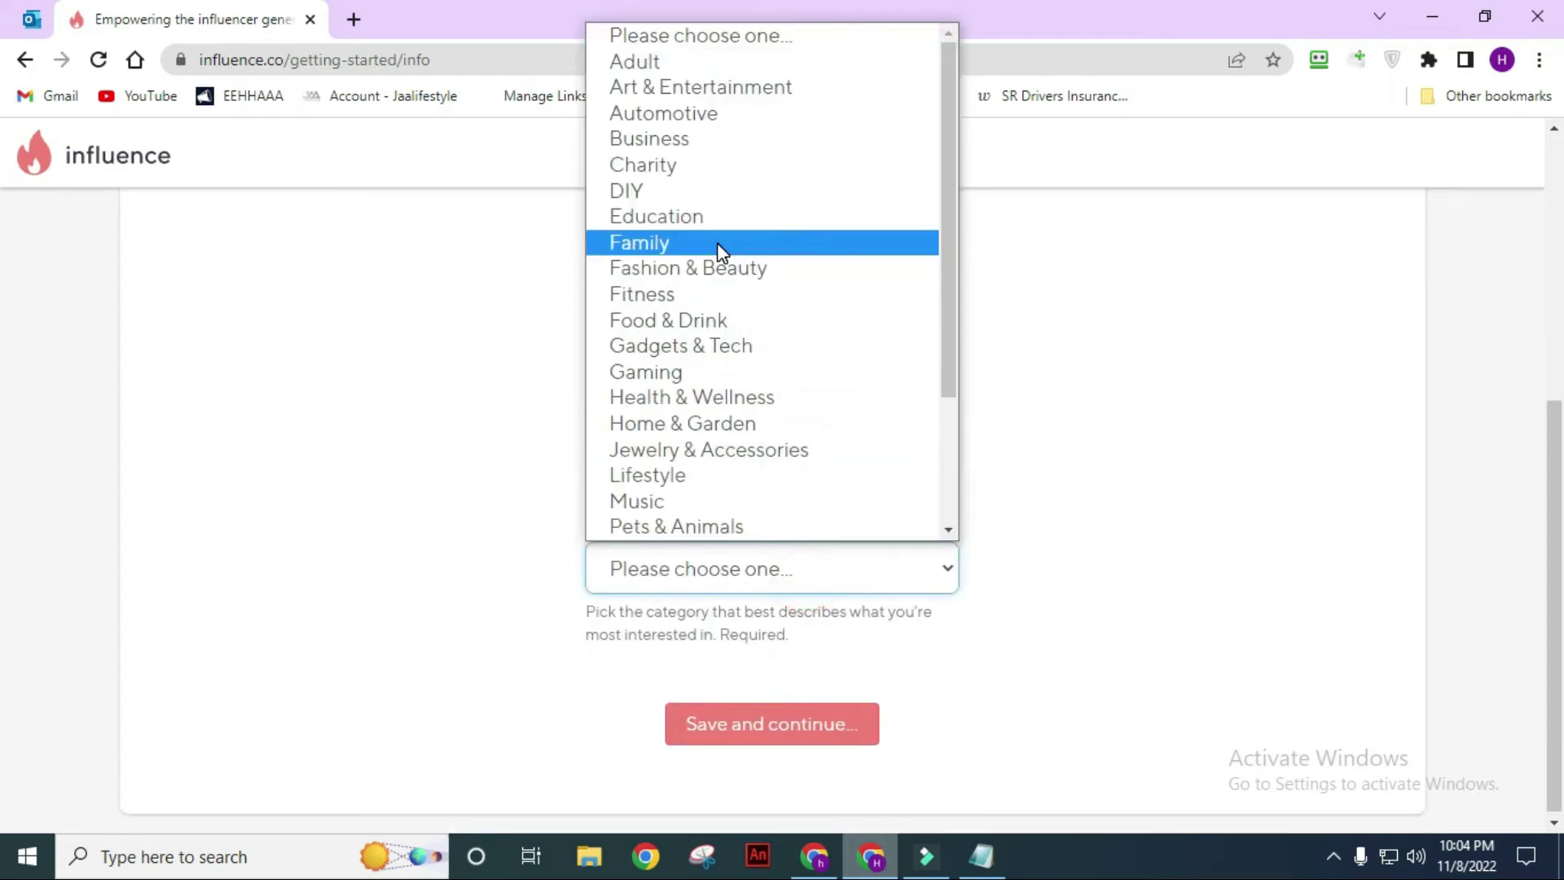
left_click(720, 247)
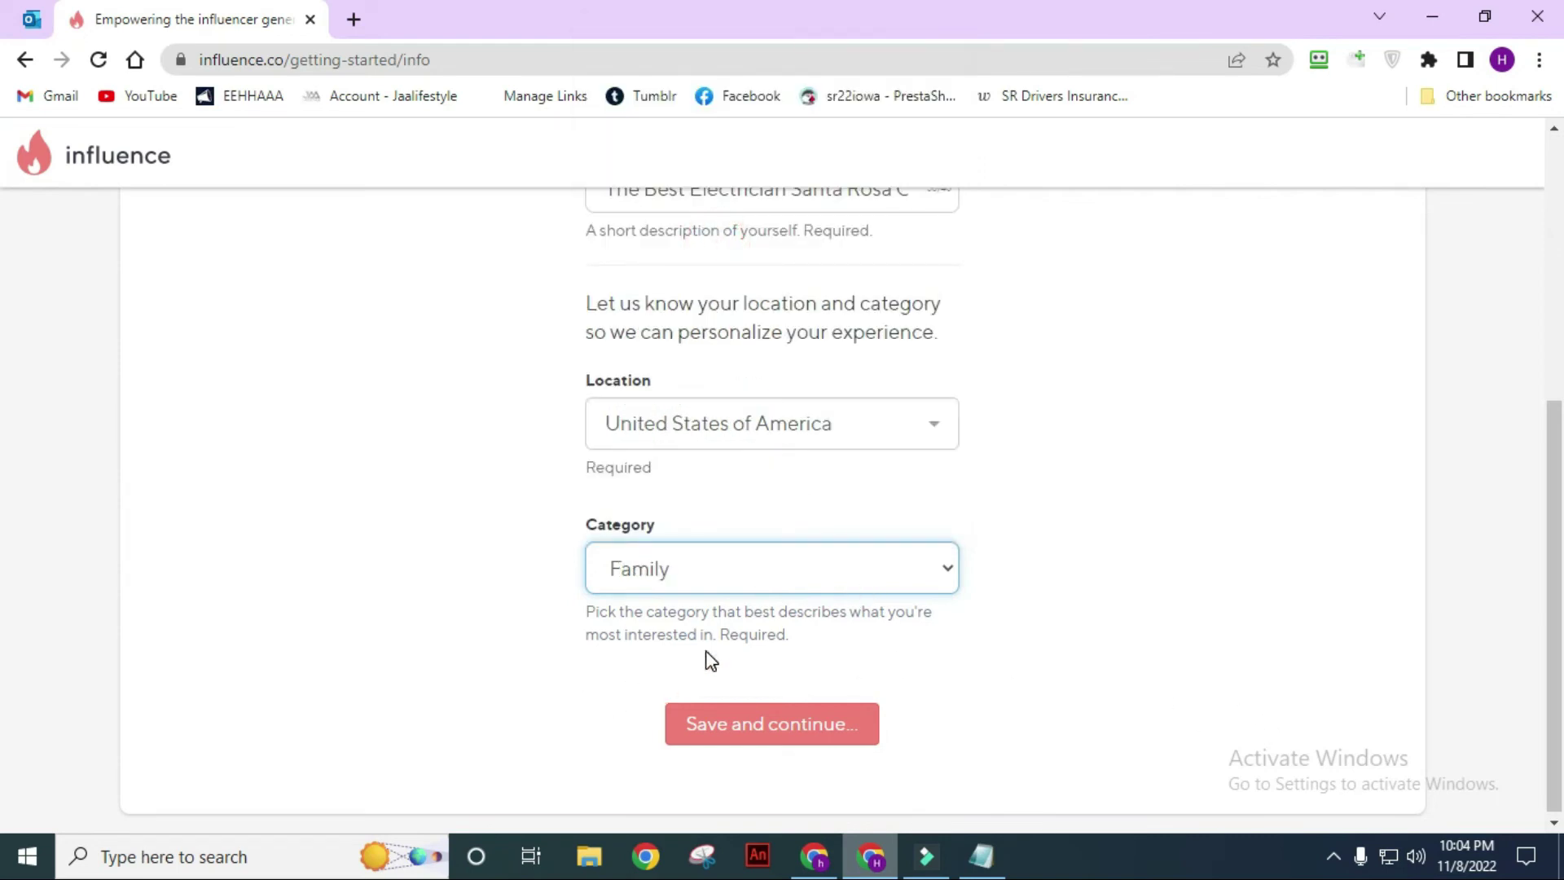
left_click(746, 731)
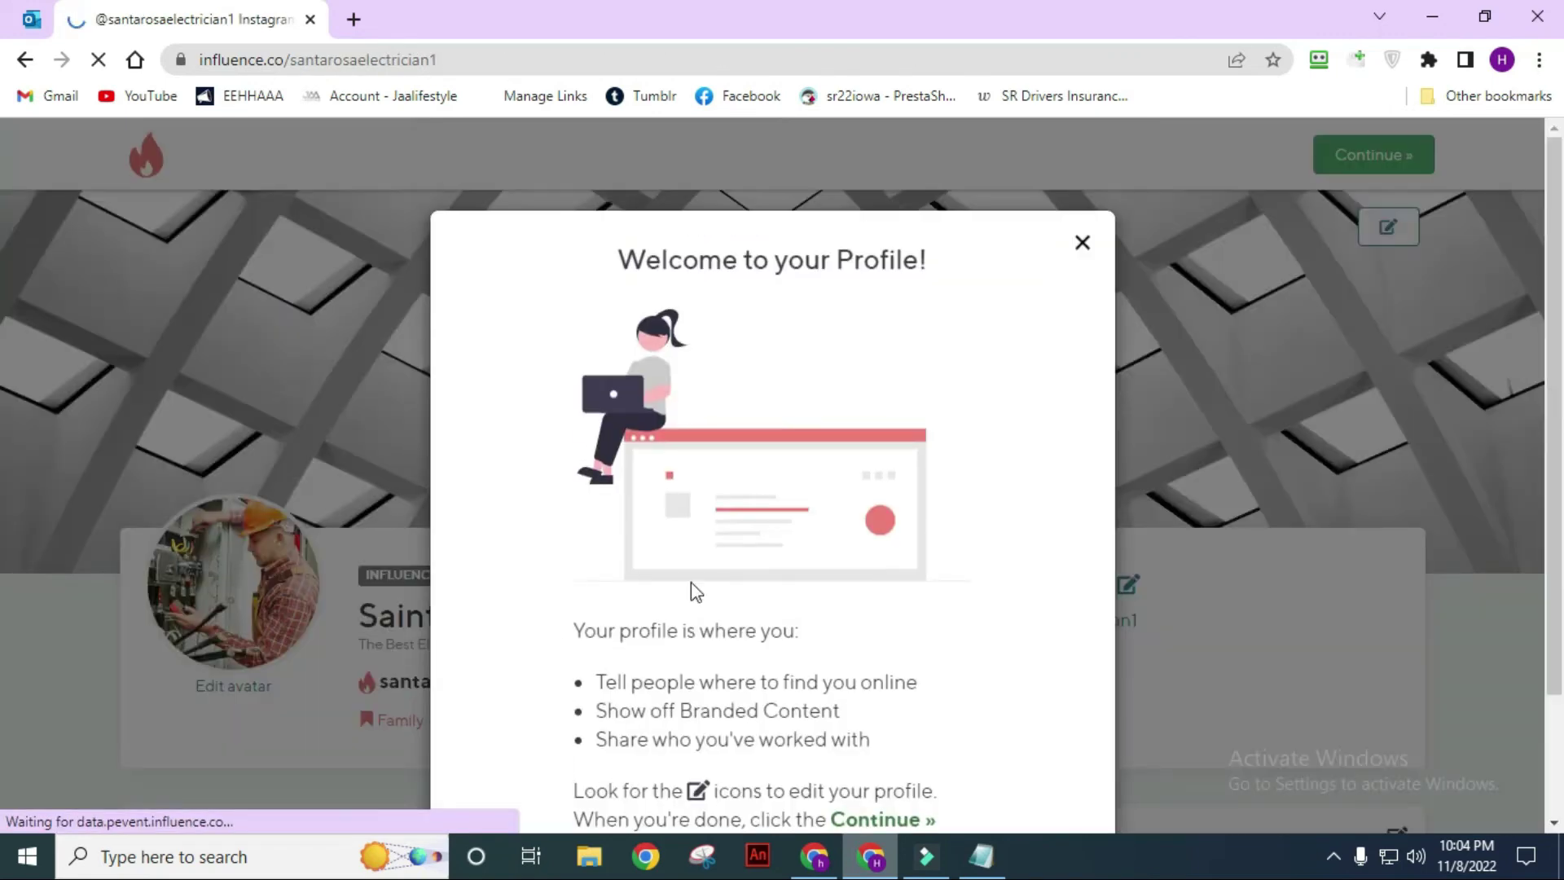
Dismiss the profile welcome message and open the Bio section for editing.
left_click(1082, 244)
scroll(904, 555, "down", 5)
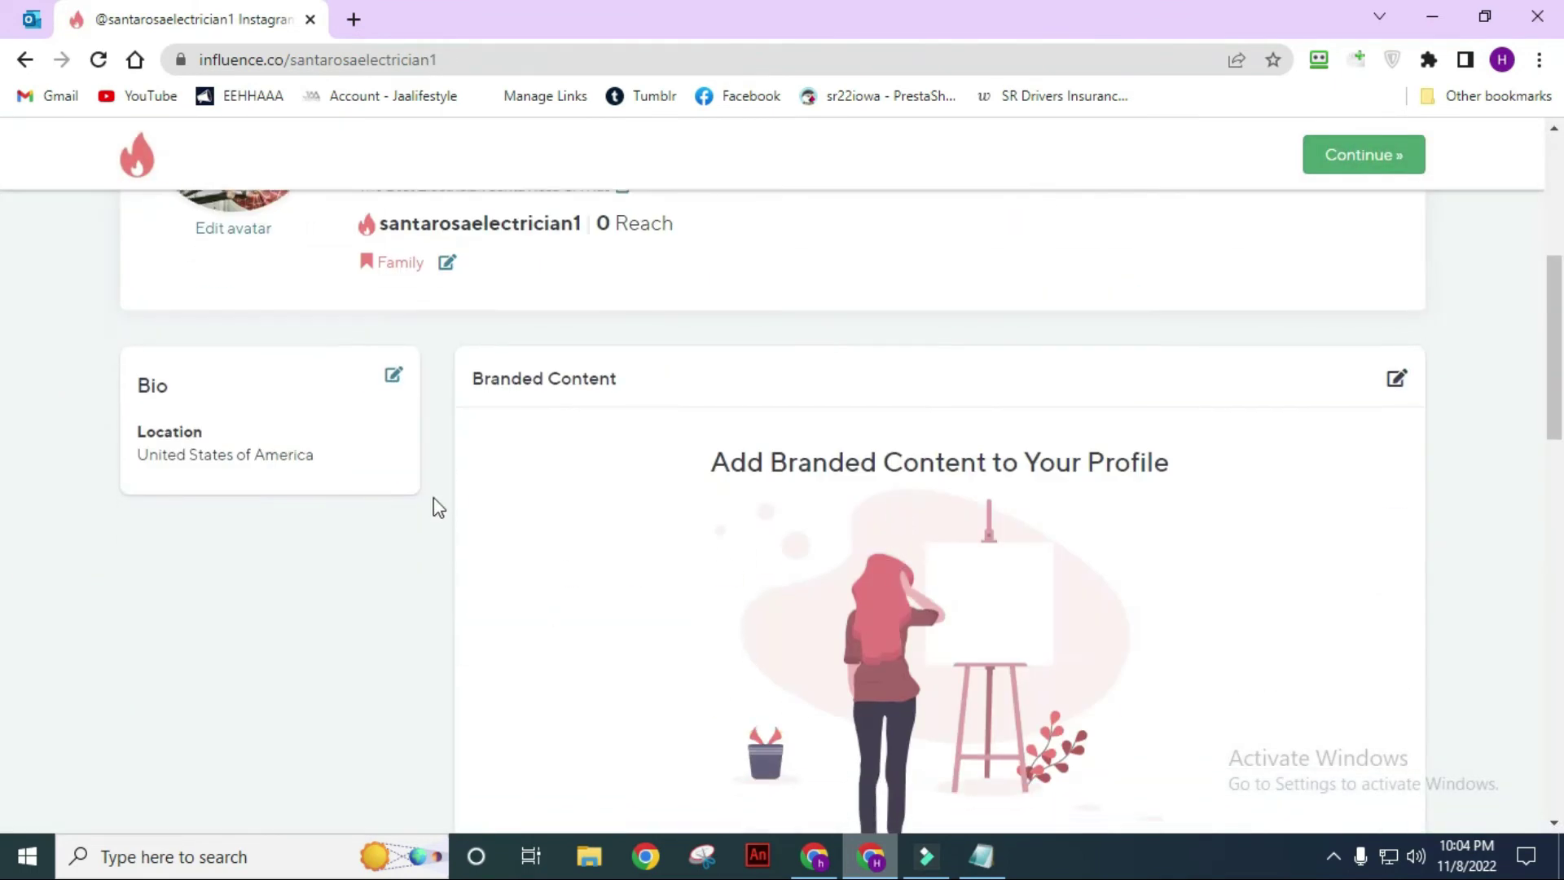
scroll(687, 514, "up", 5)
scroll(318, 545, "down", 4)
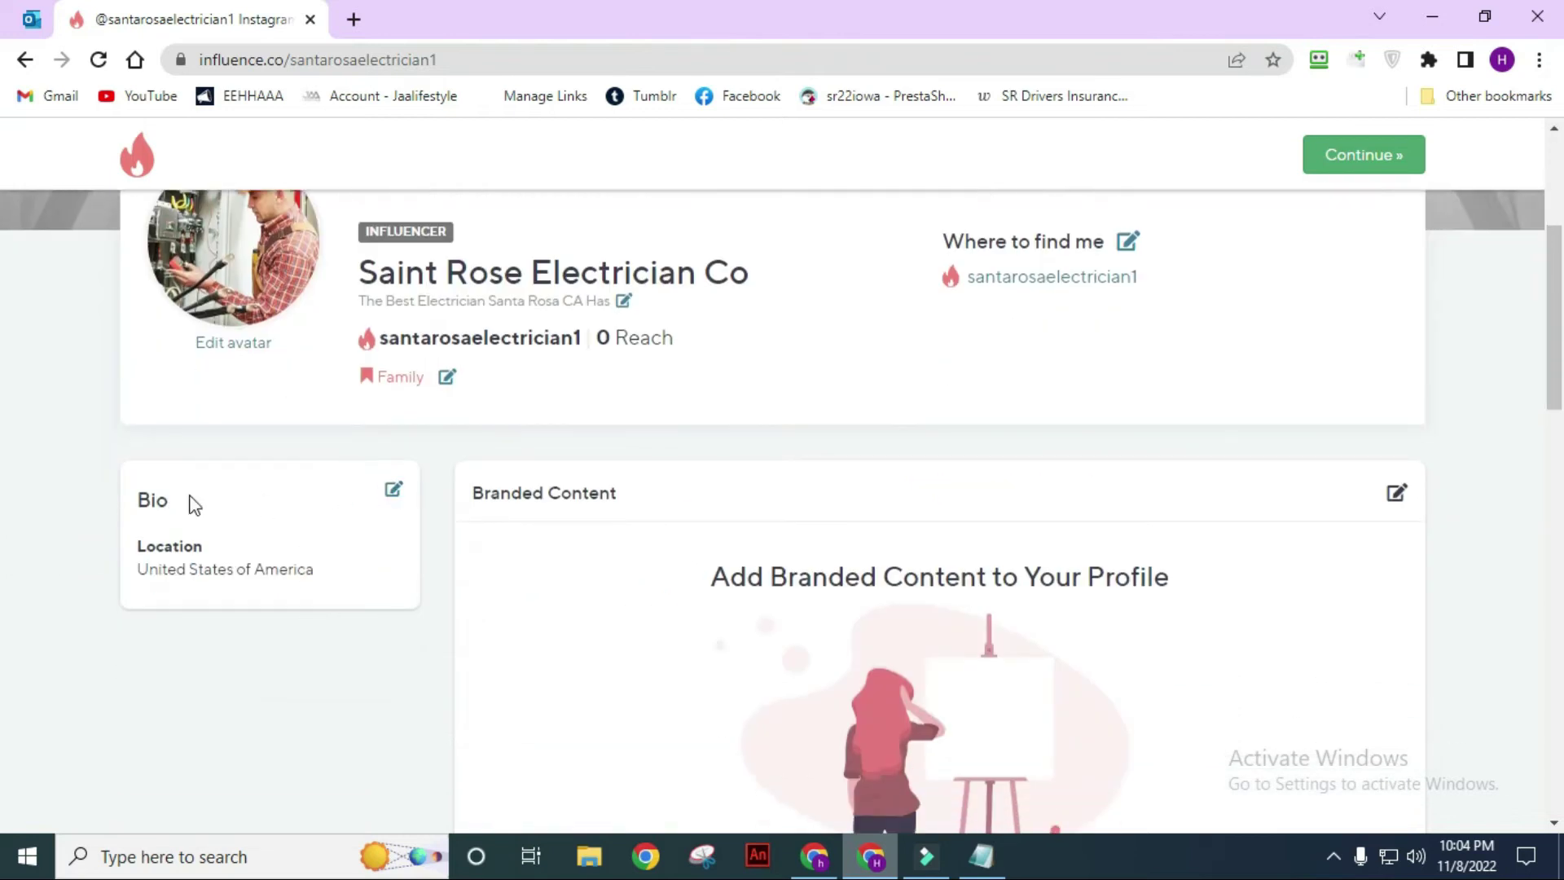
left_click(395, 491)
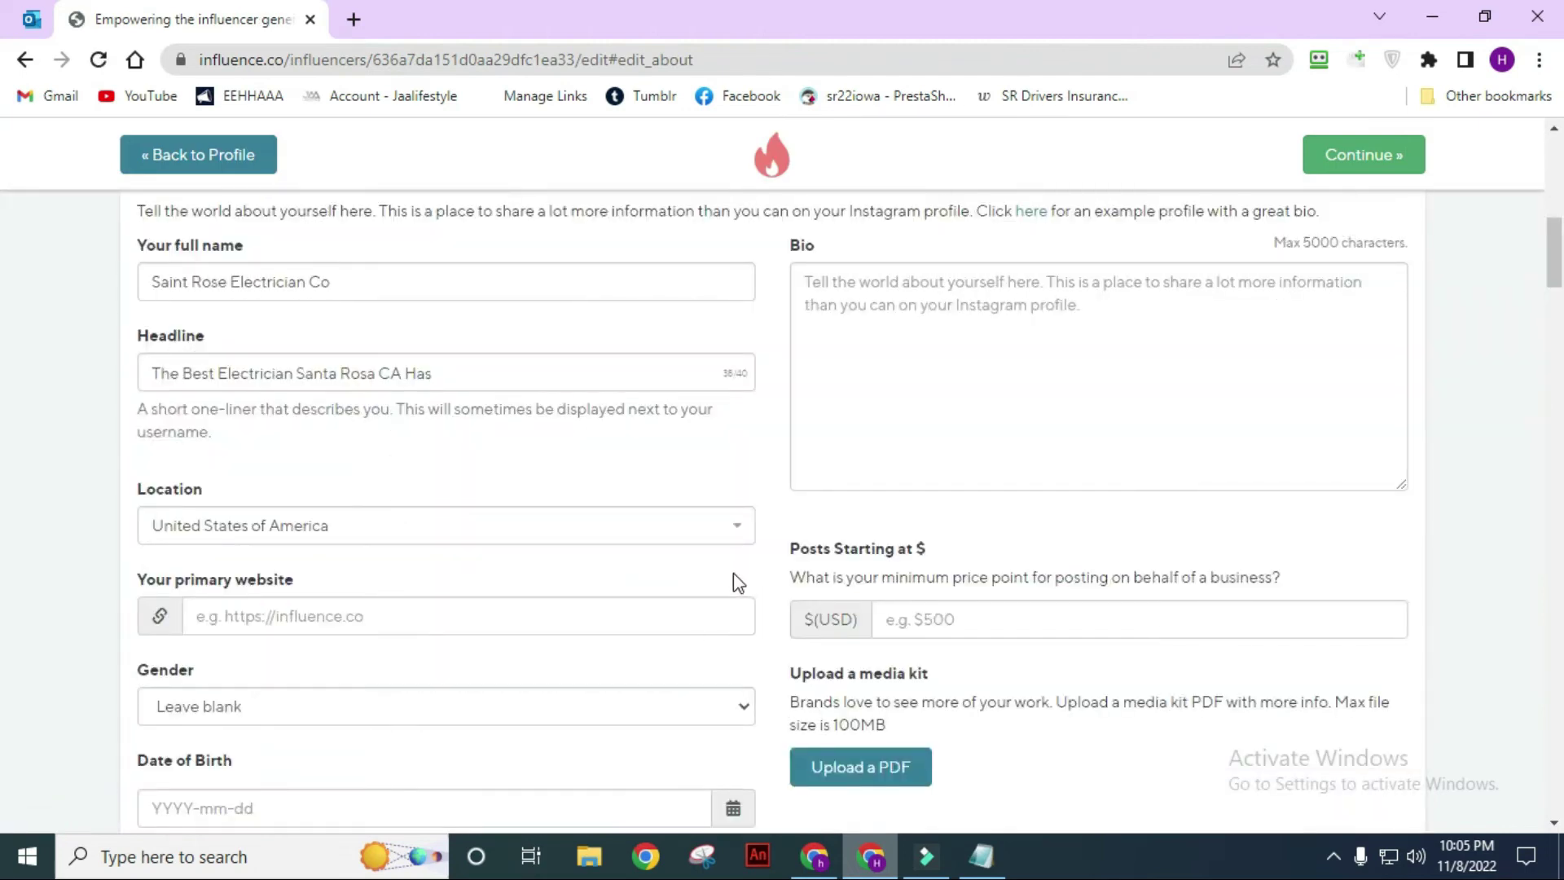
left_click(352, 621)
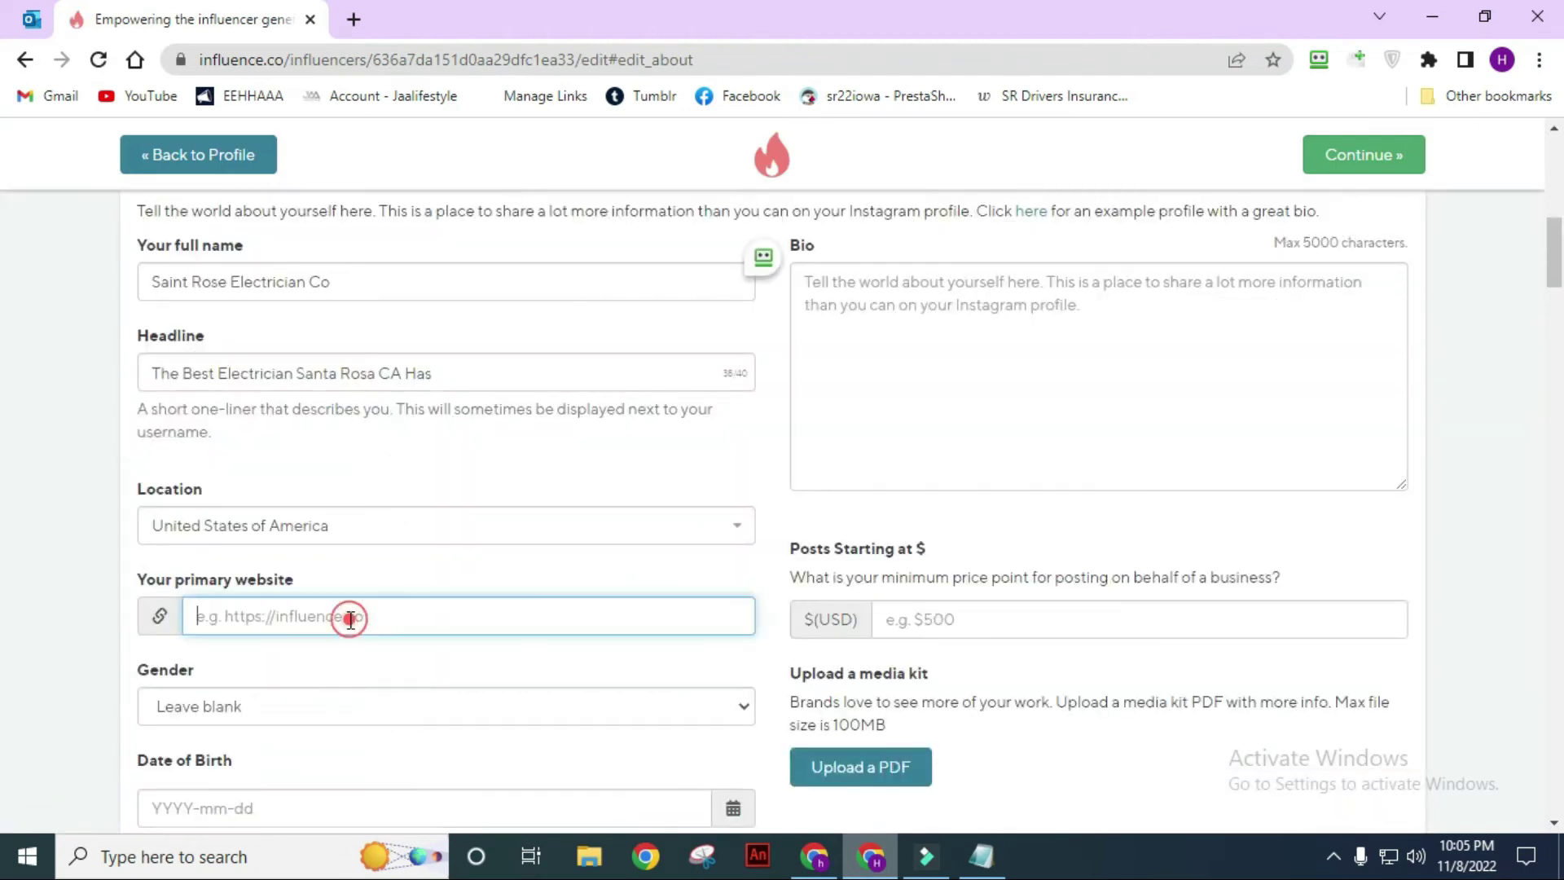
scroll(488, 488, "up", 4)
scroll(492, 503, "down", 7)
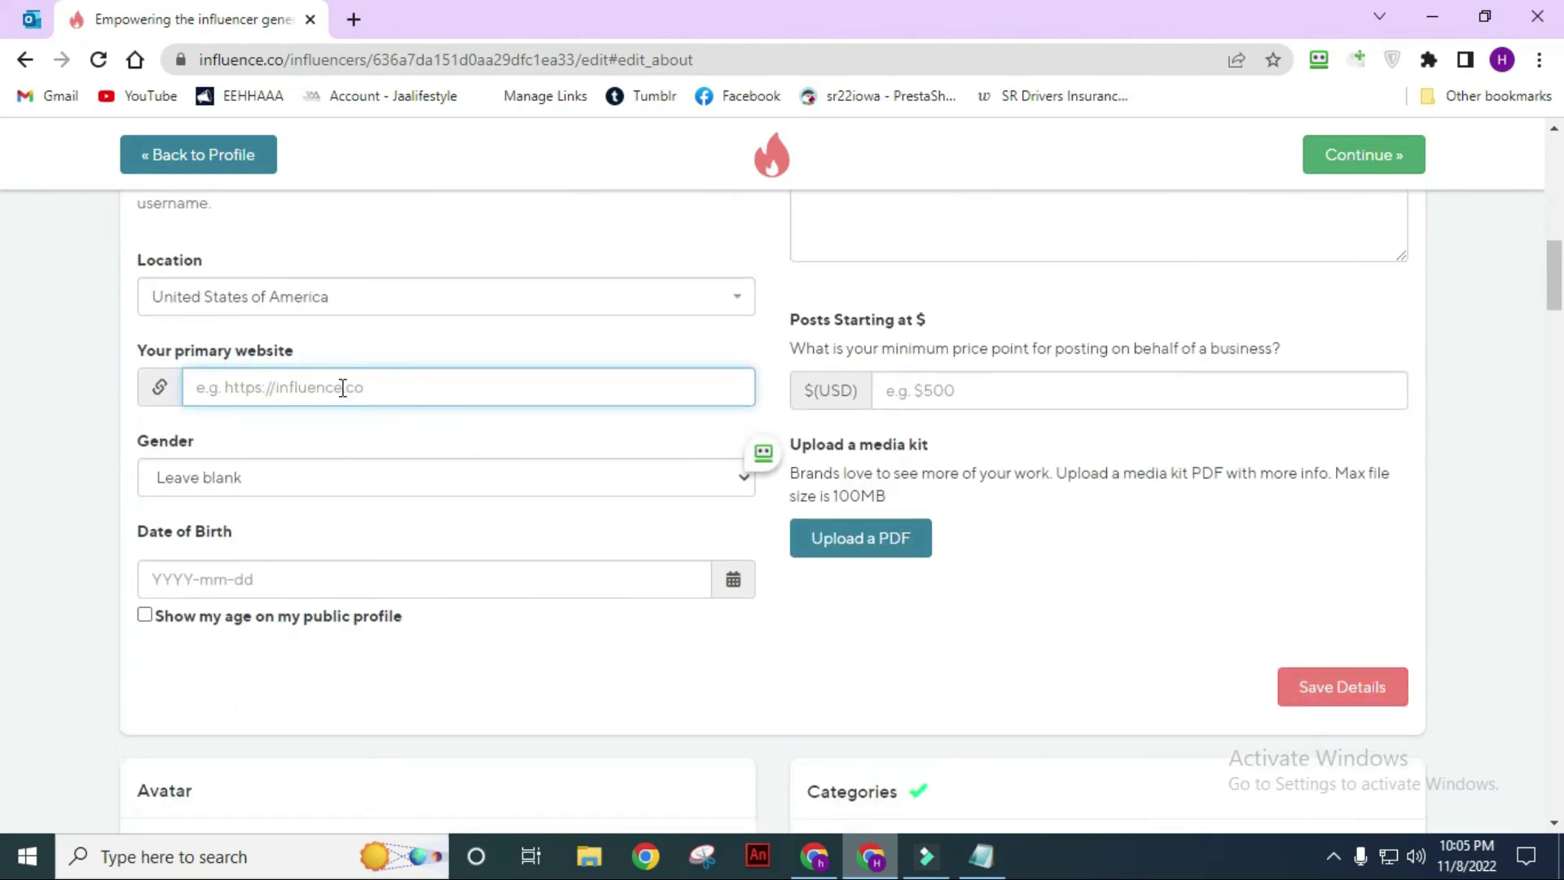
type("https://www.santarosaelectrician.net/")
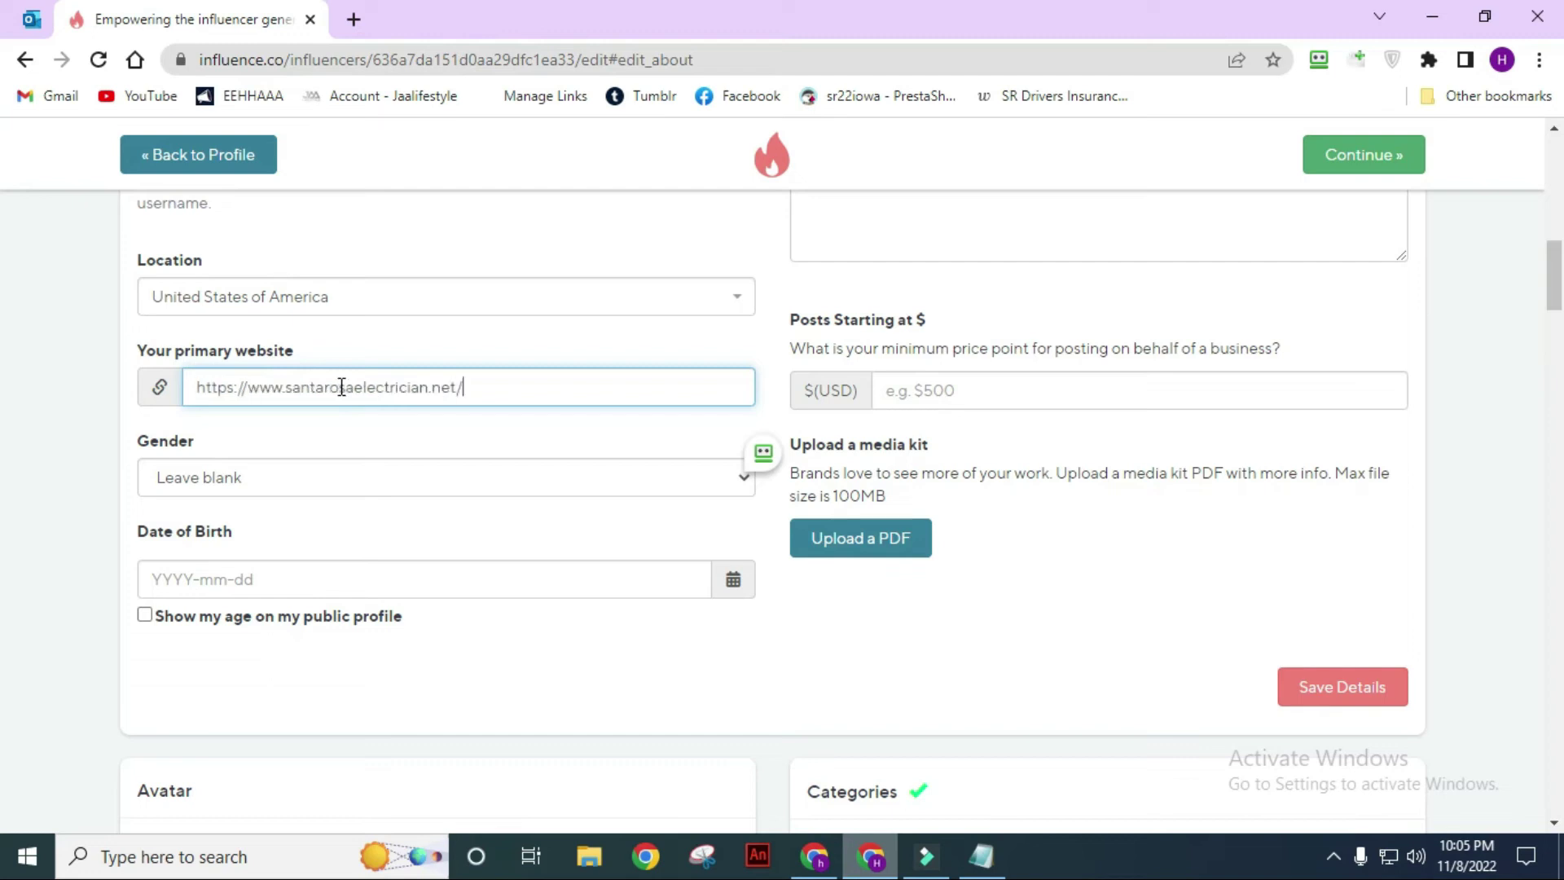
left_click(298, 482)
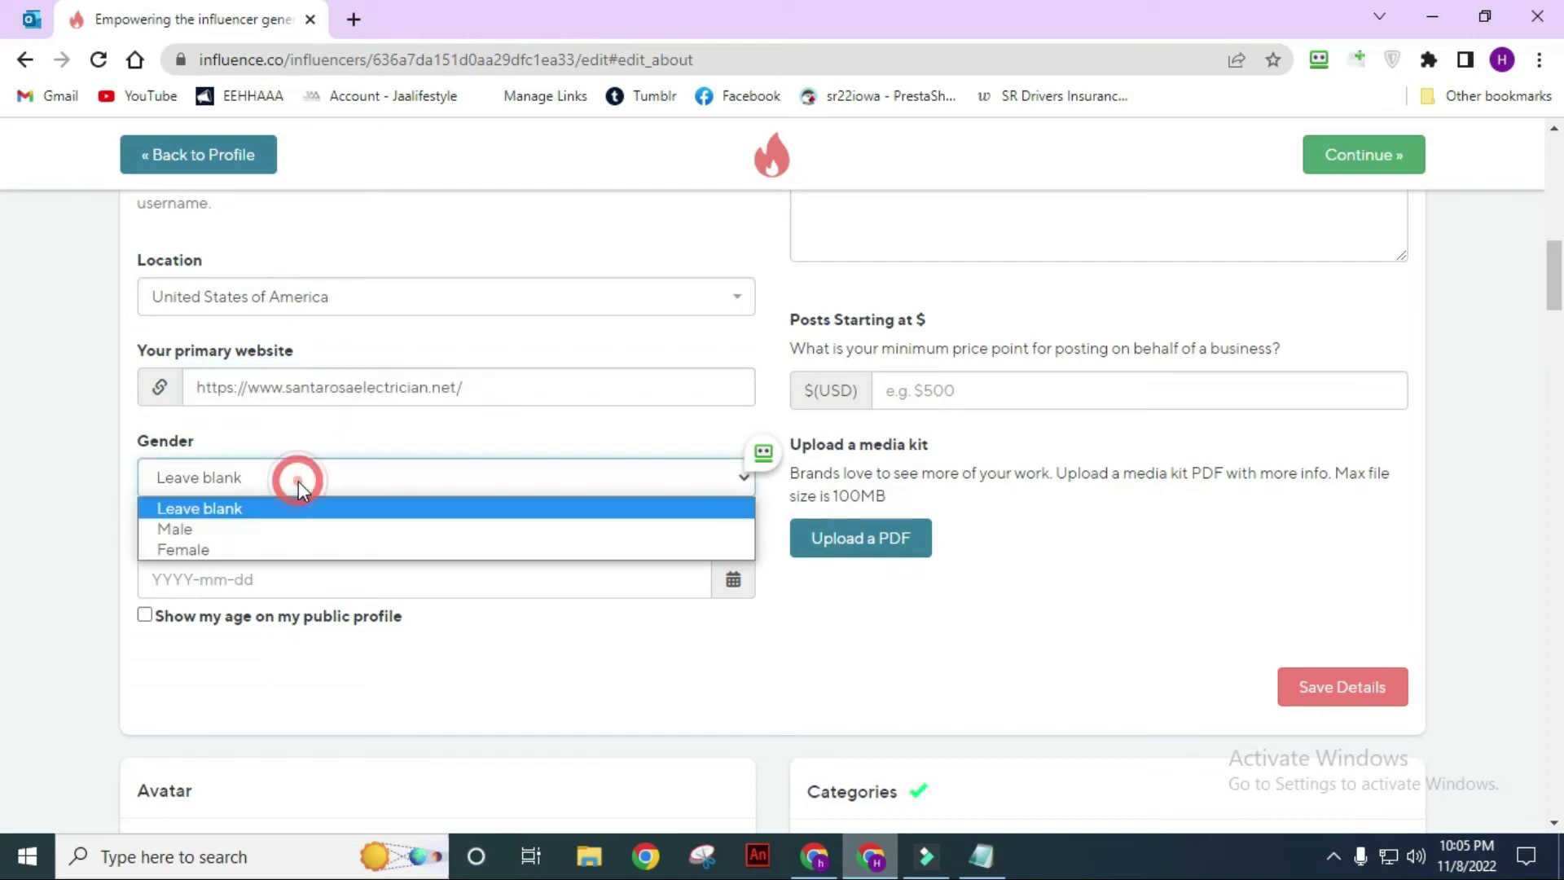
left_click(294, 530)
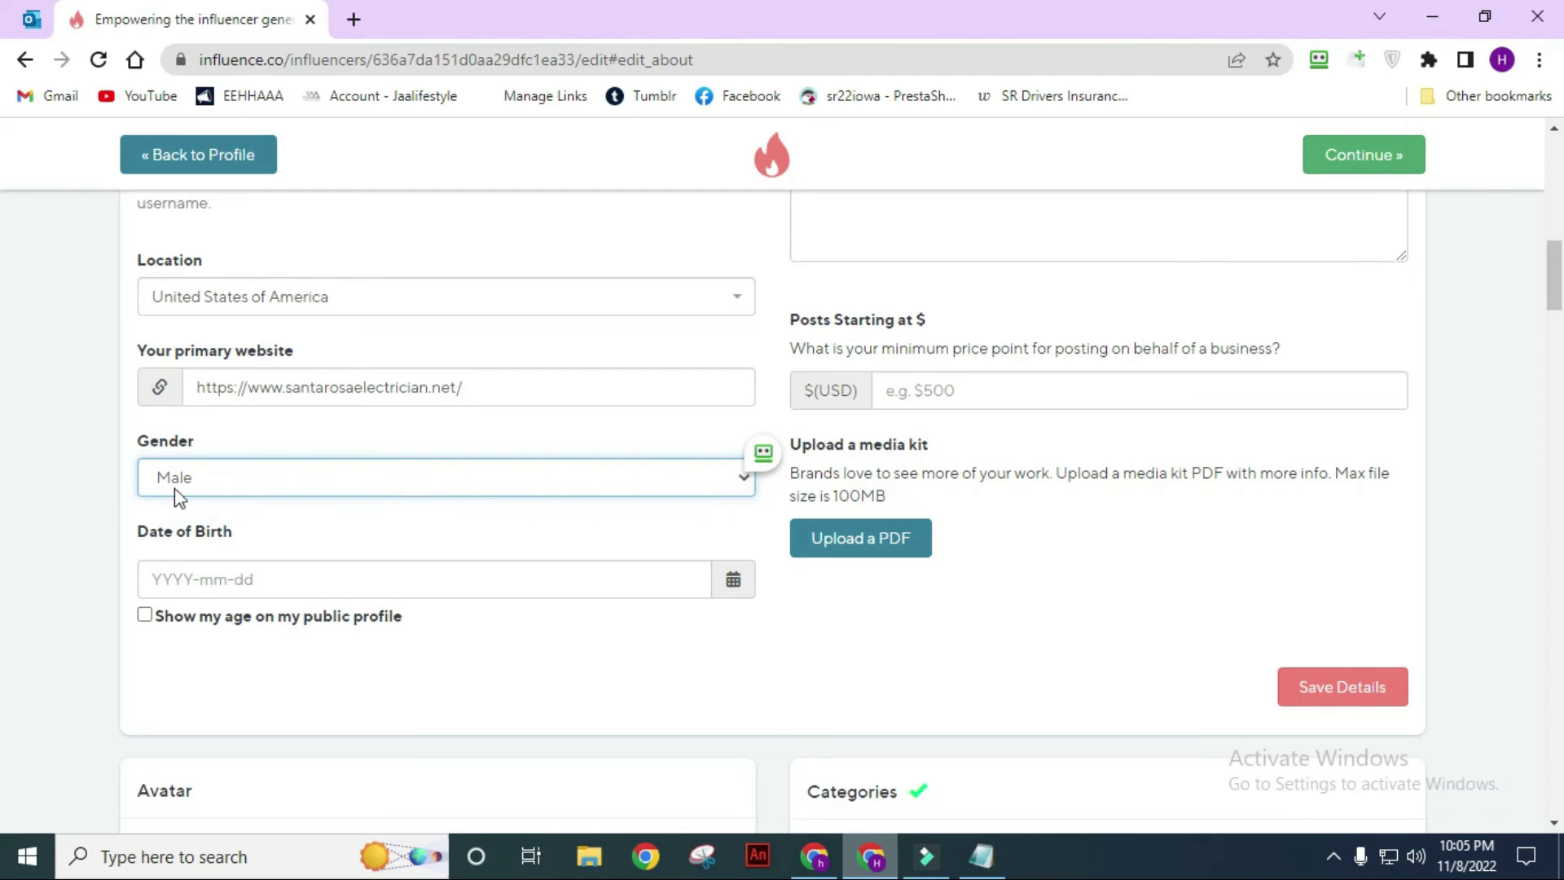
Copy the text from the address through the business hours in the Saint Rose Electrician Co notes into the bio, then save the details.
scroll(442, 487, "up", 5)
left_click(934, 579)
left_click(982, 856)
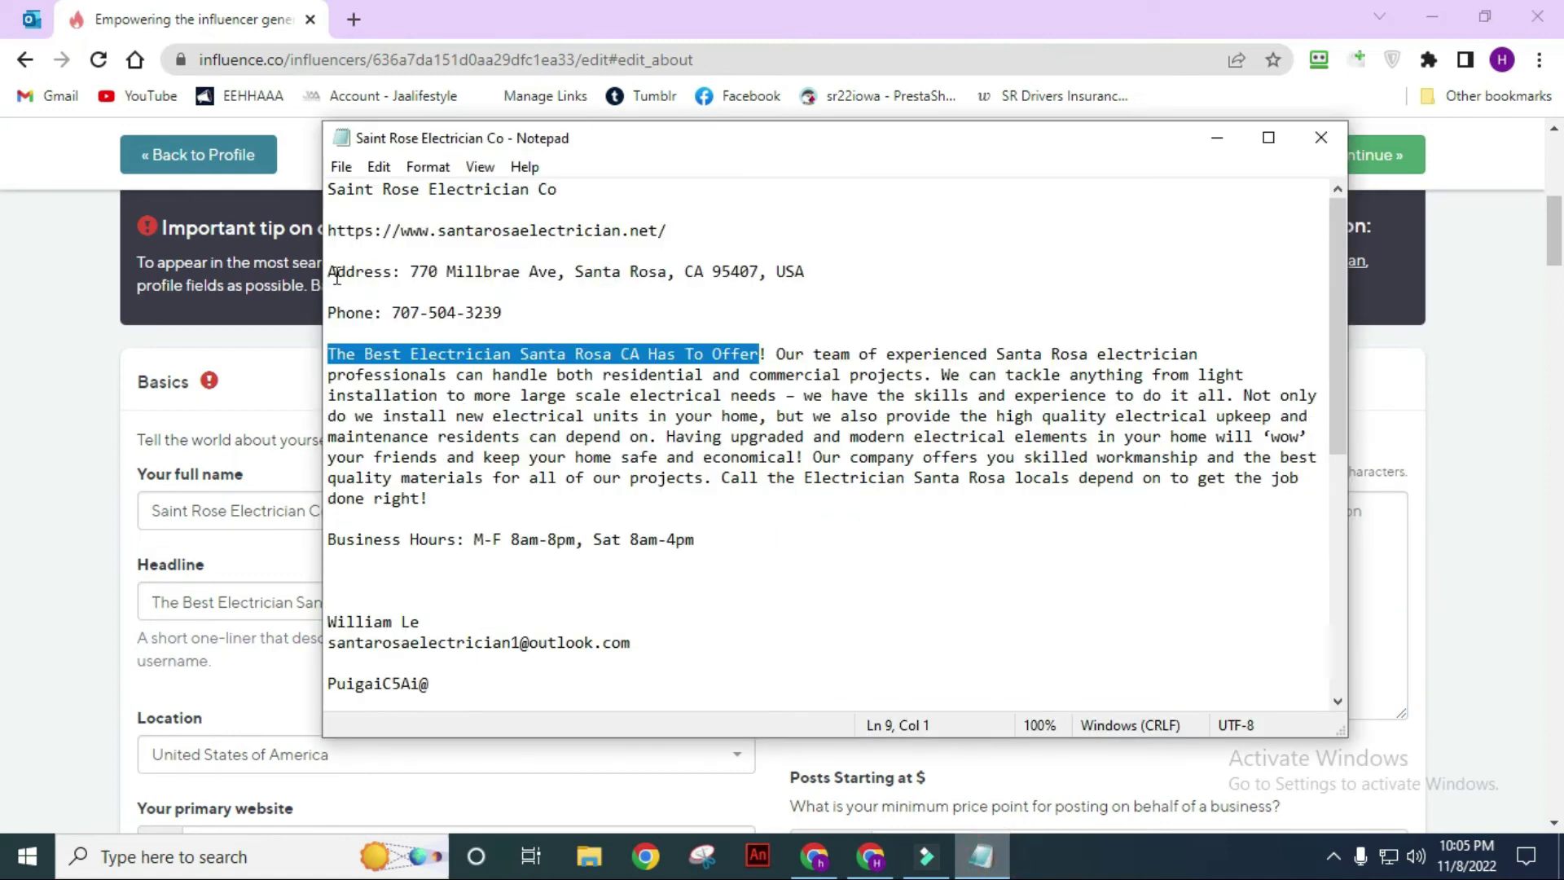
left_click_drag(328, 275, 700, 539)
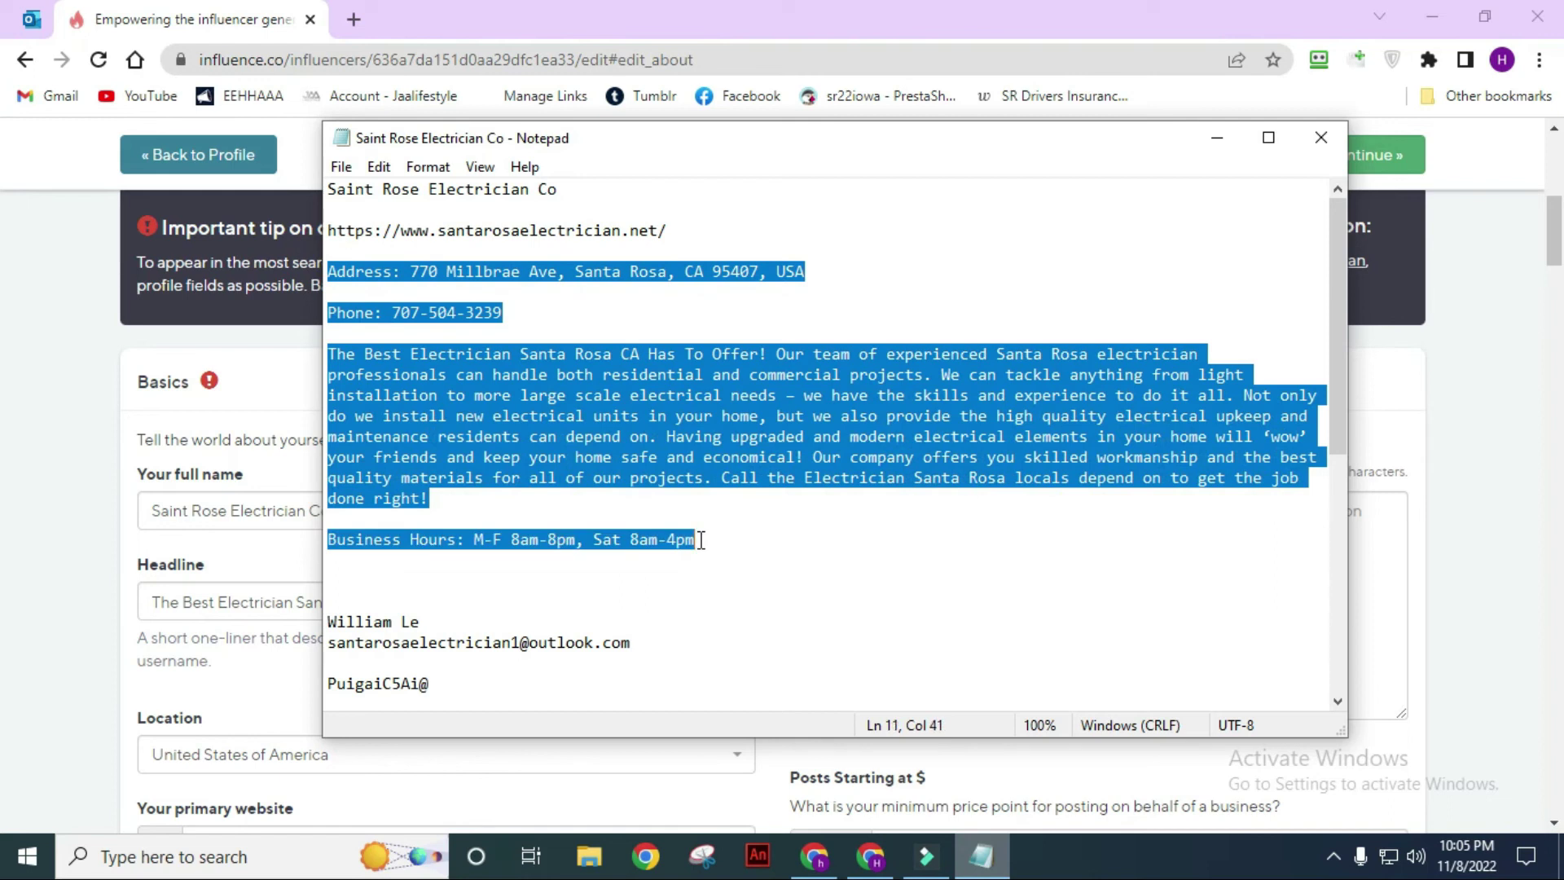
left_click(982, 863)
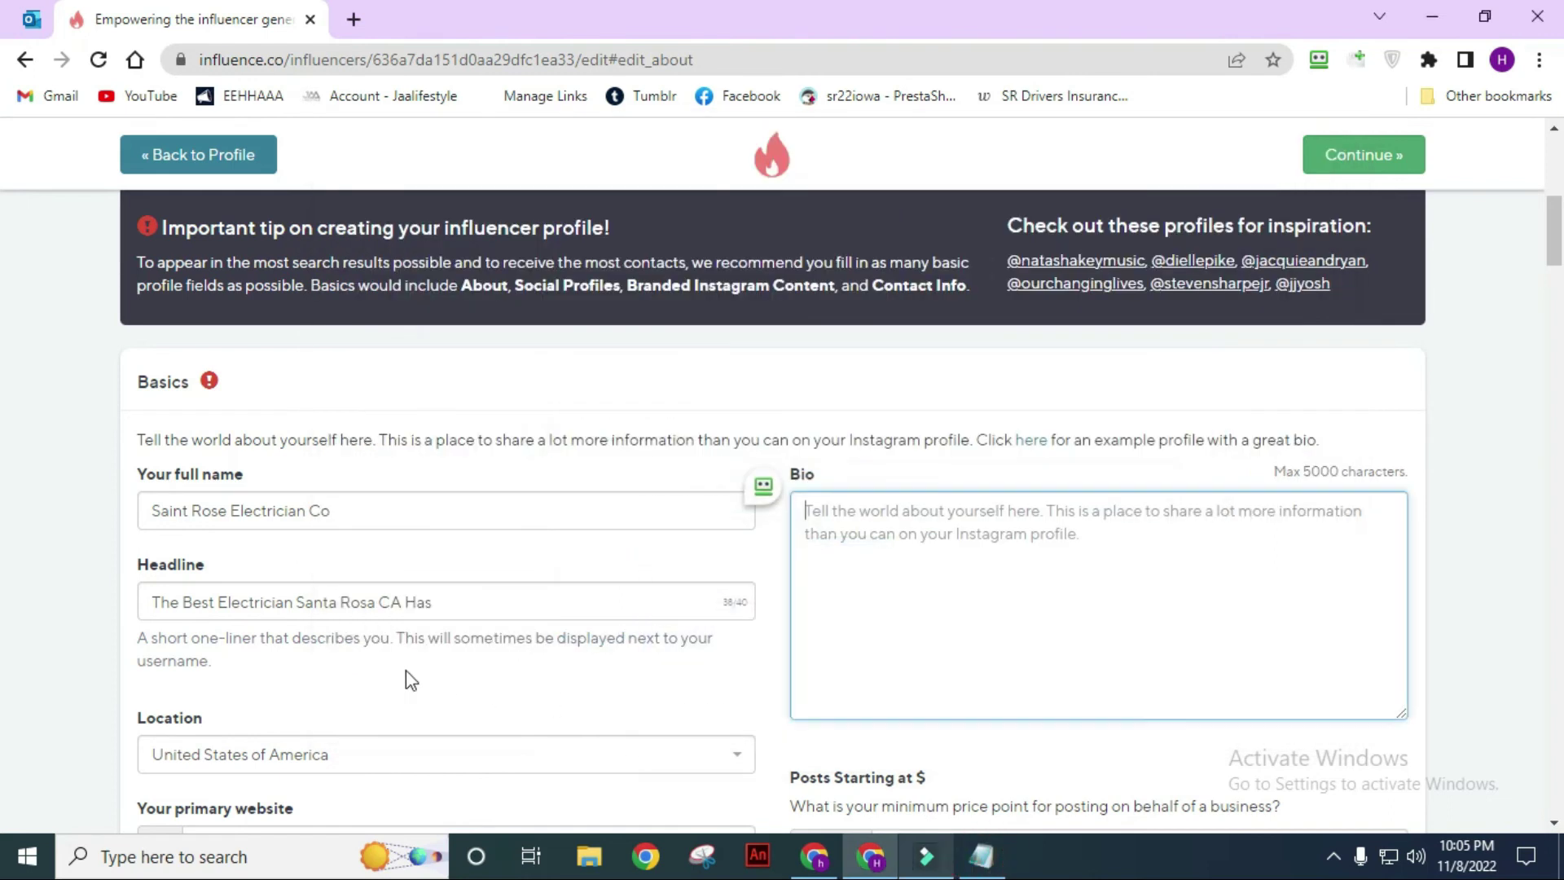
scroll(326, 603, "down", 4)
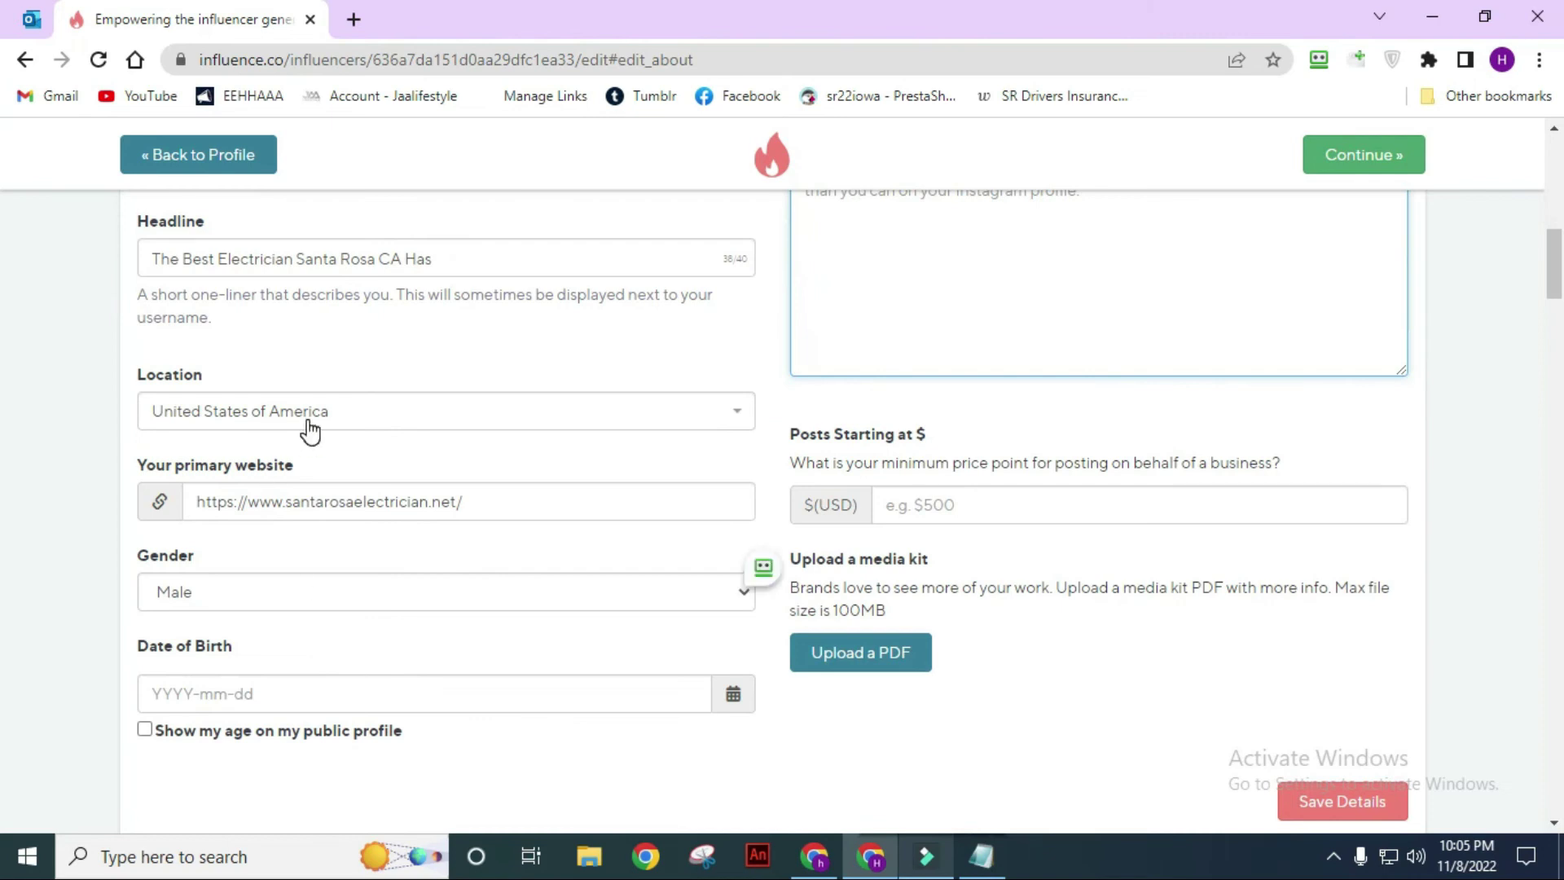
scroll(505, 501, "up", 4)
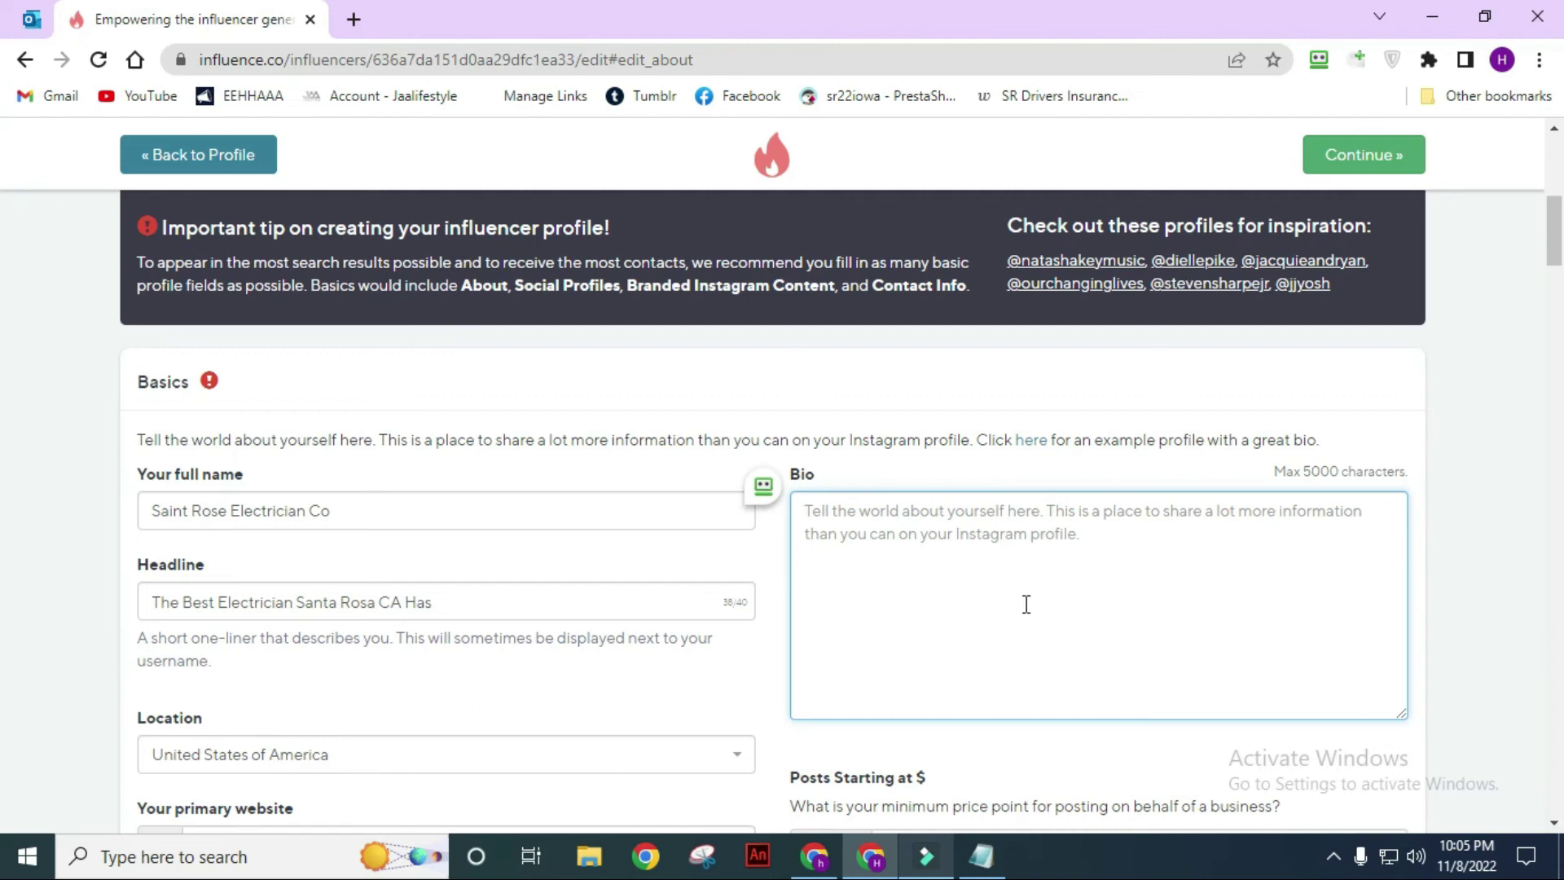
key("ctrl+v")
scroll(1140, 635, "down", 5)
left_click(1330, 699)
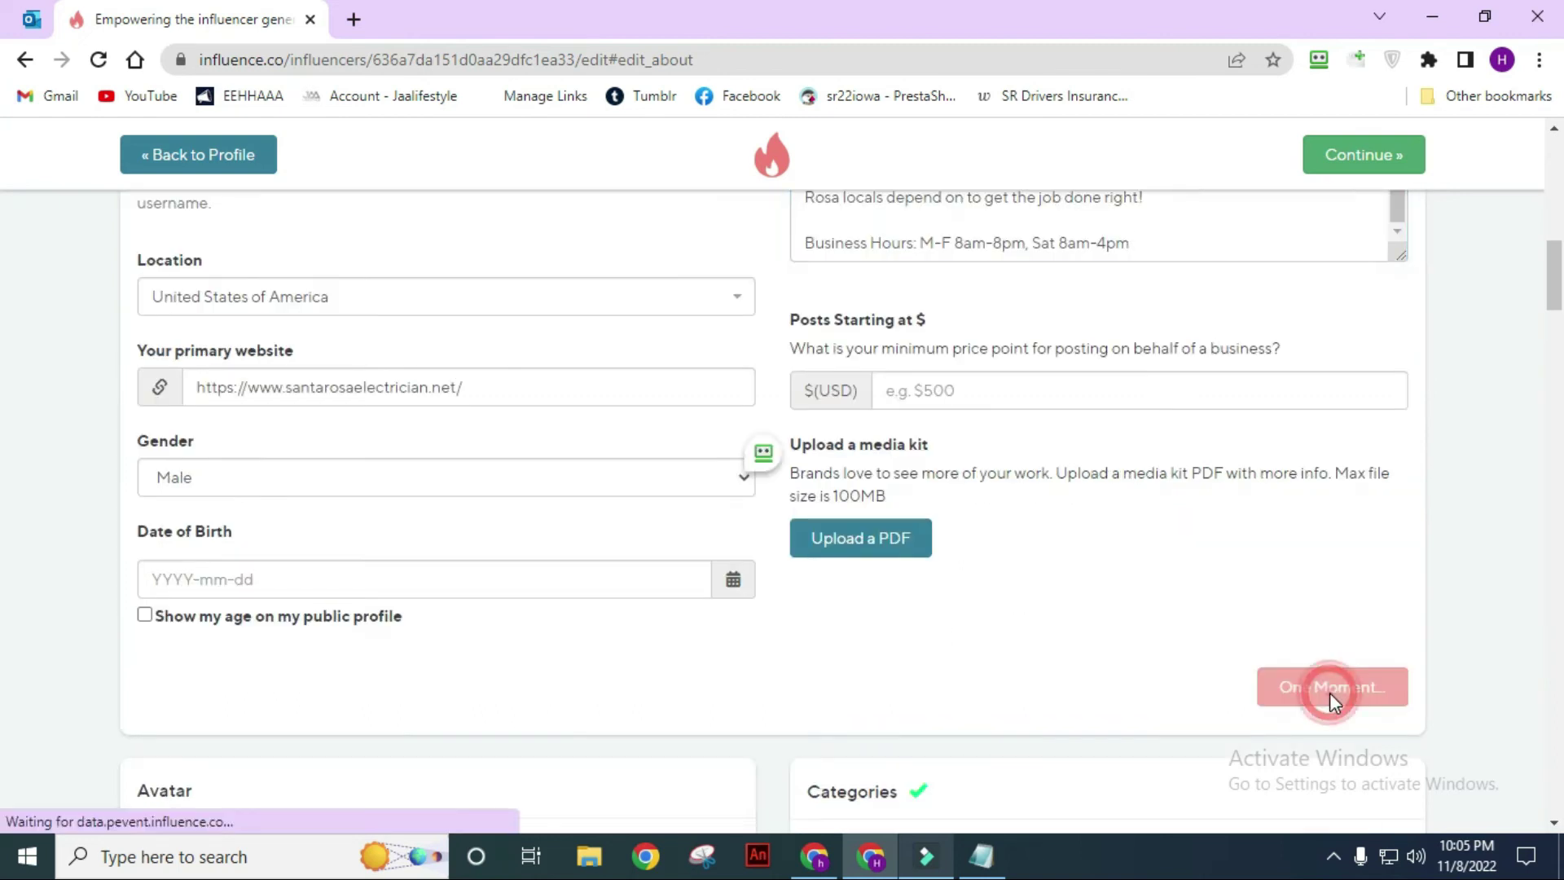
Open the public profile from its "Where to find me" link and review the bio's address, phone, description, business hours, location and website.
scroll(1029, 516, "up", 10)
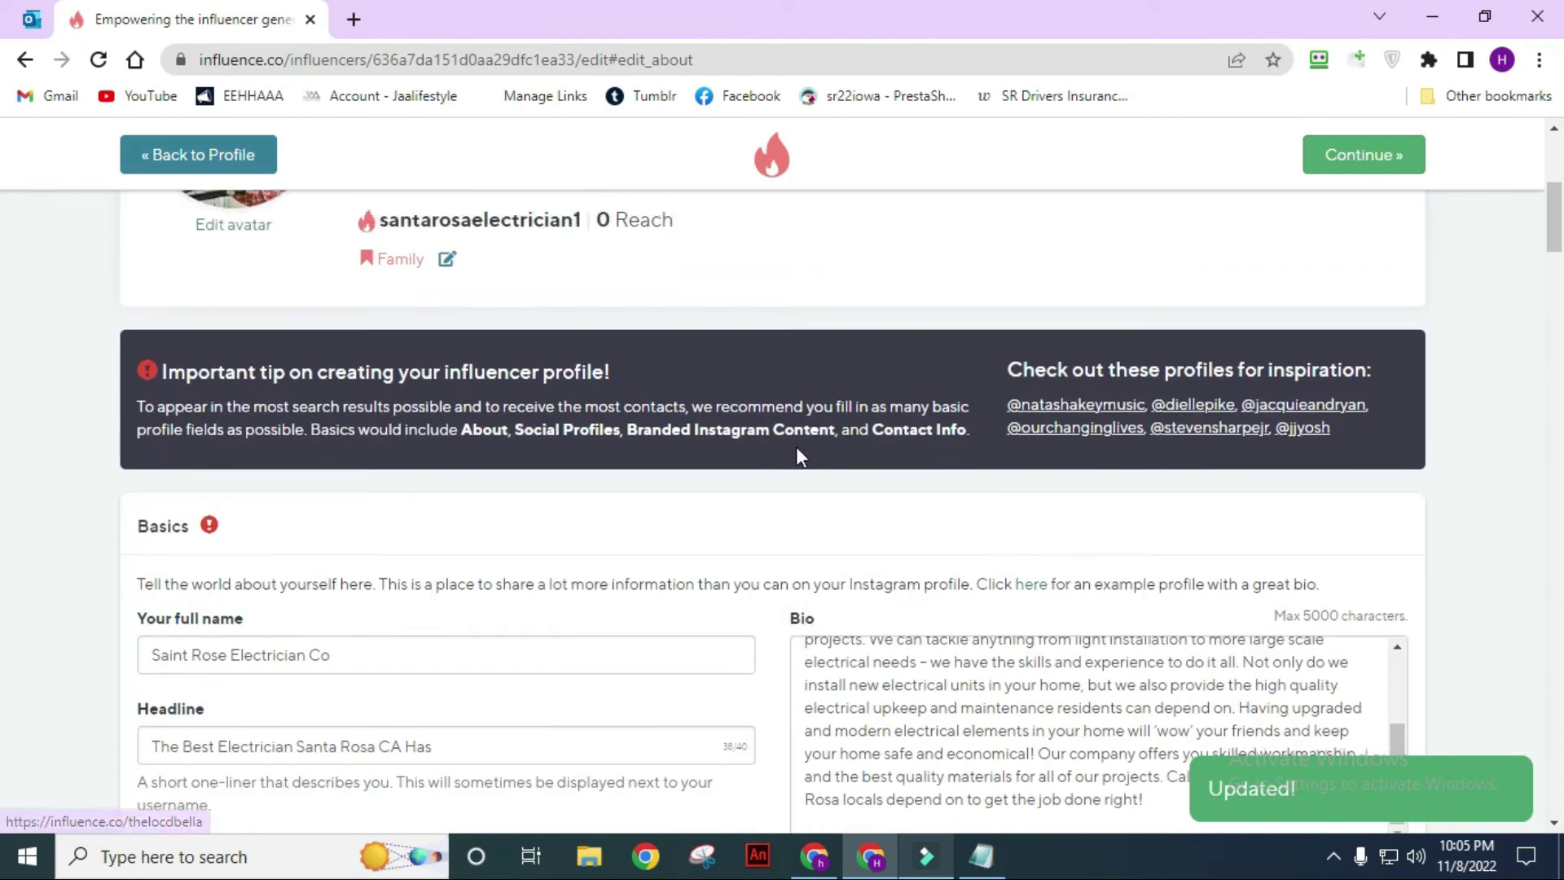
scroll(1018, 601, "down", 5)
scroll(1092, 549, "up", 6)
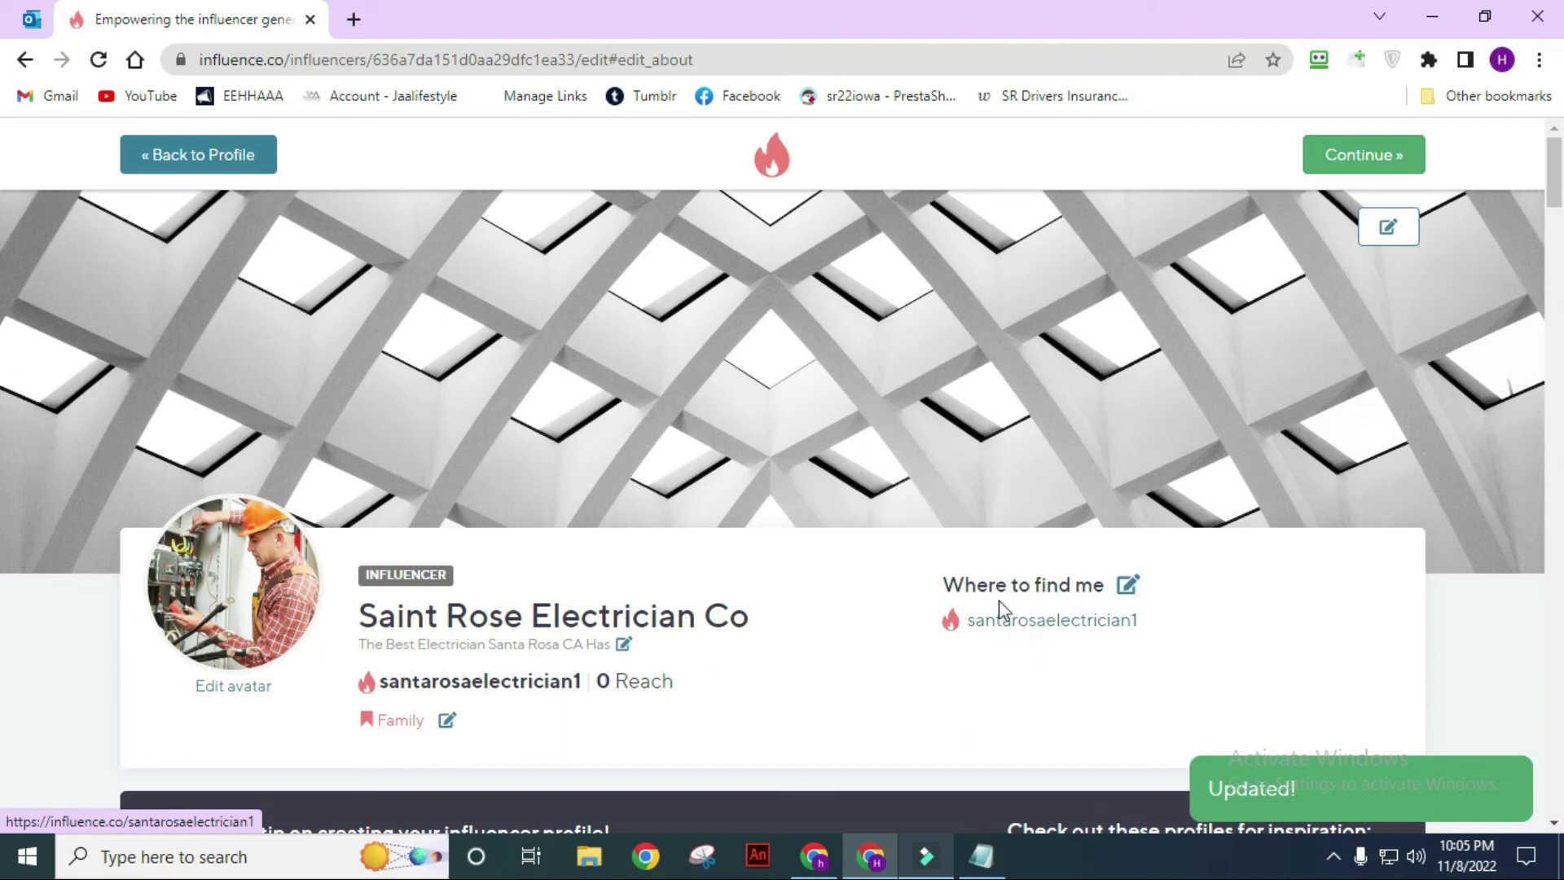
left_click(1009, 619)
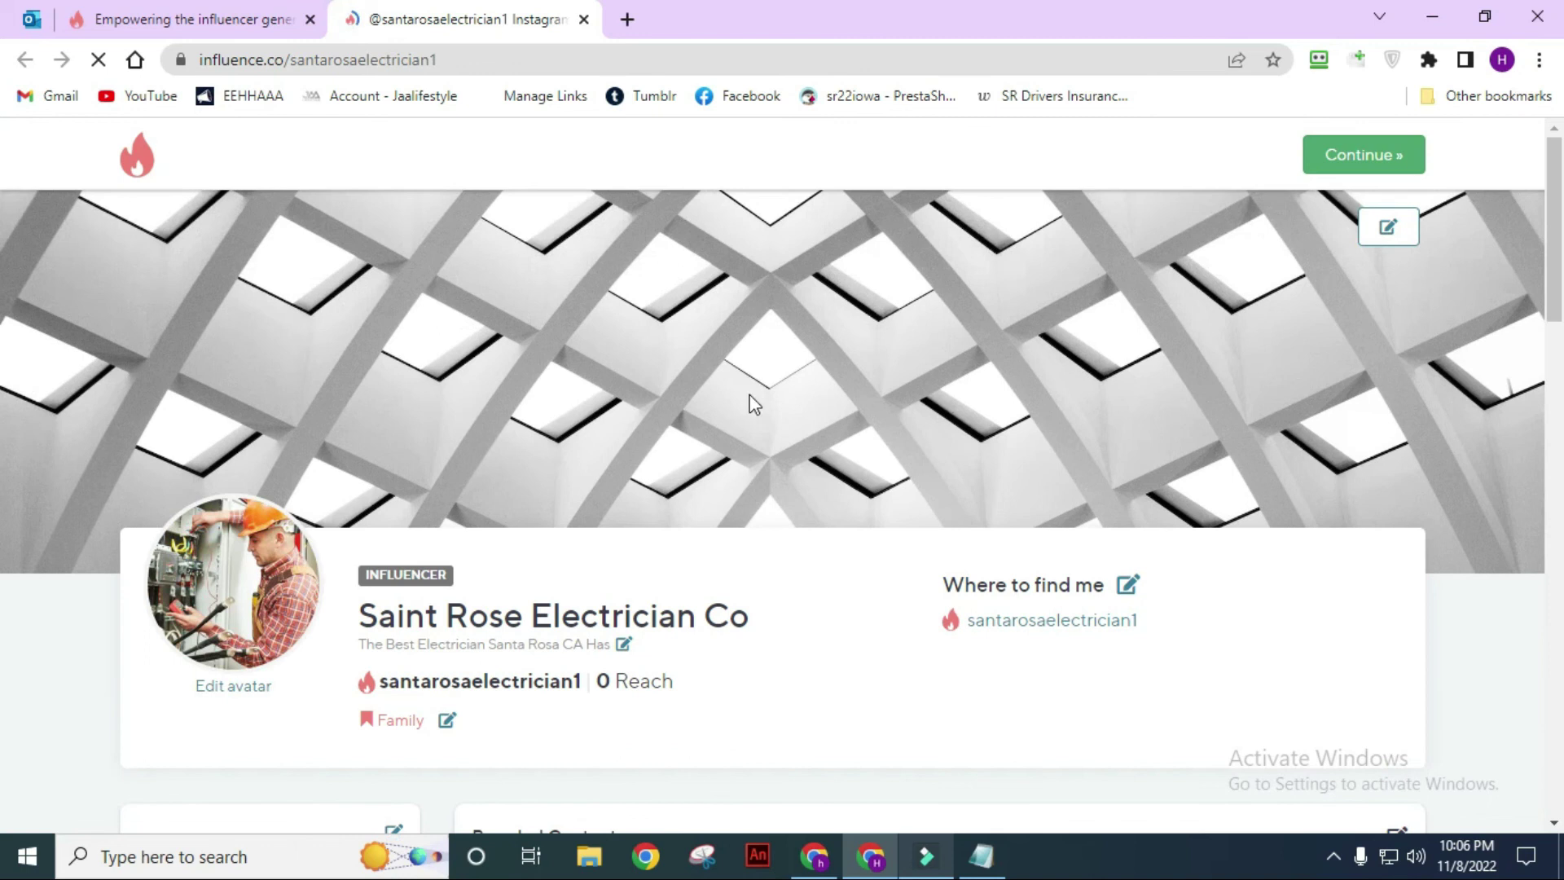
scroll(691, 371, "down", 8)
scroll(692, 412, "down", 5)
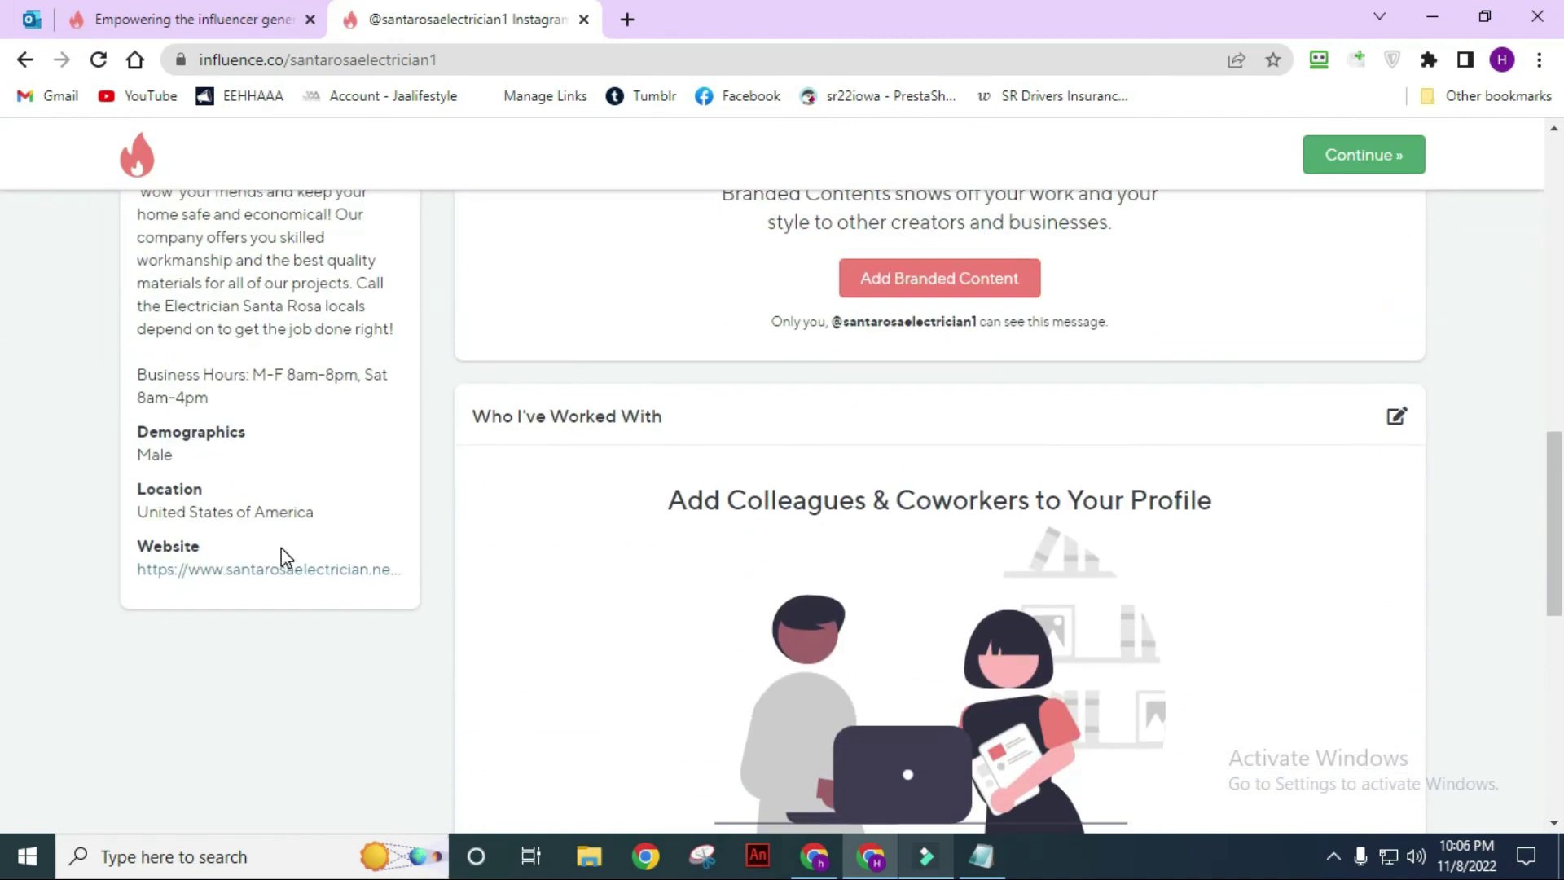
scroll(223, 569, "up", 4)
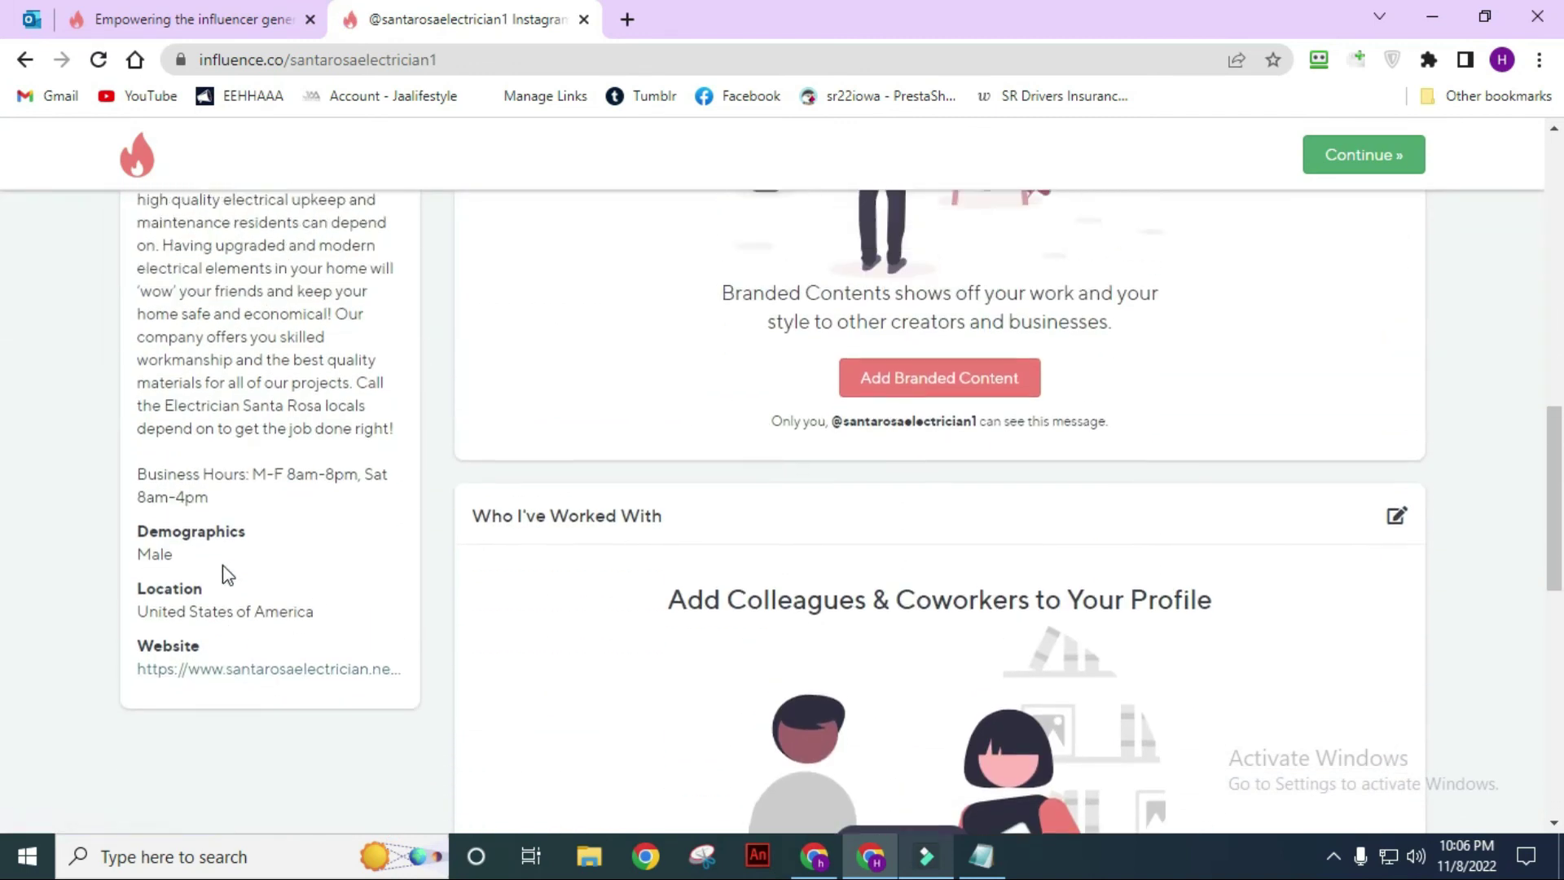
scroll(260, 660, "down", 3)
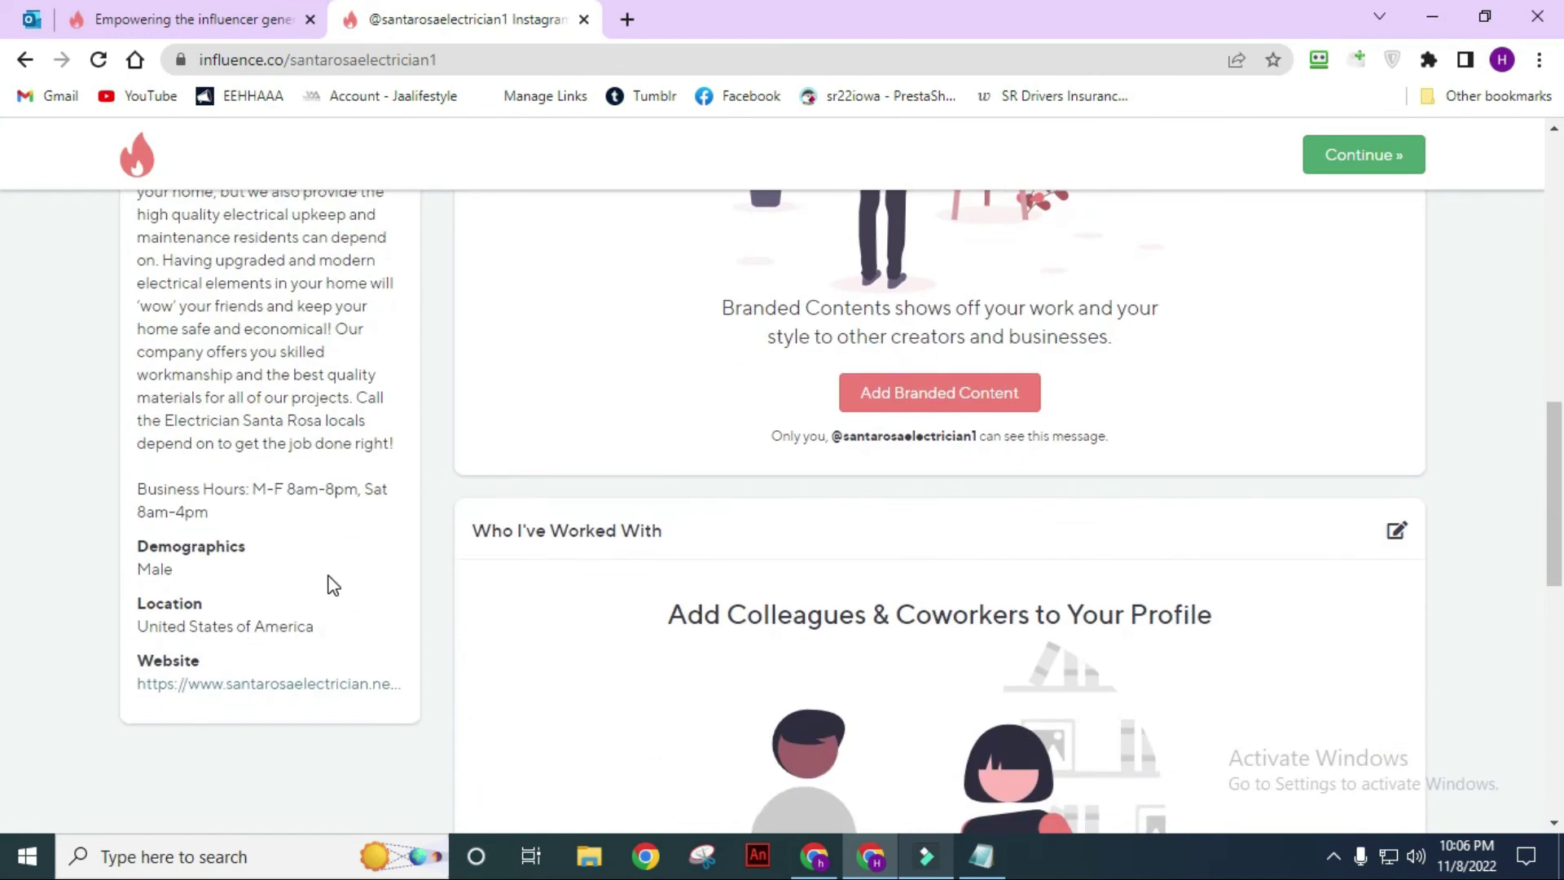
scroll(328, 583, "up", 7)
left_click_drag(310, 463, 132, 431)
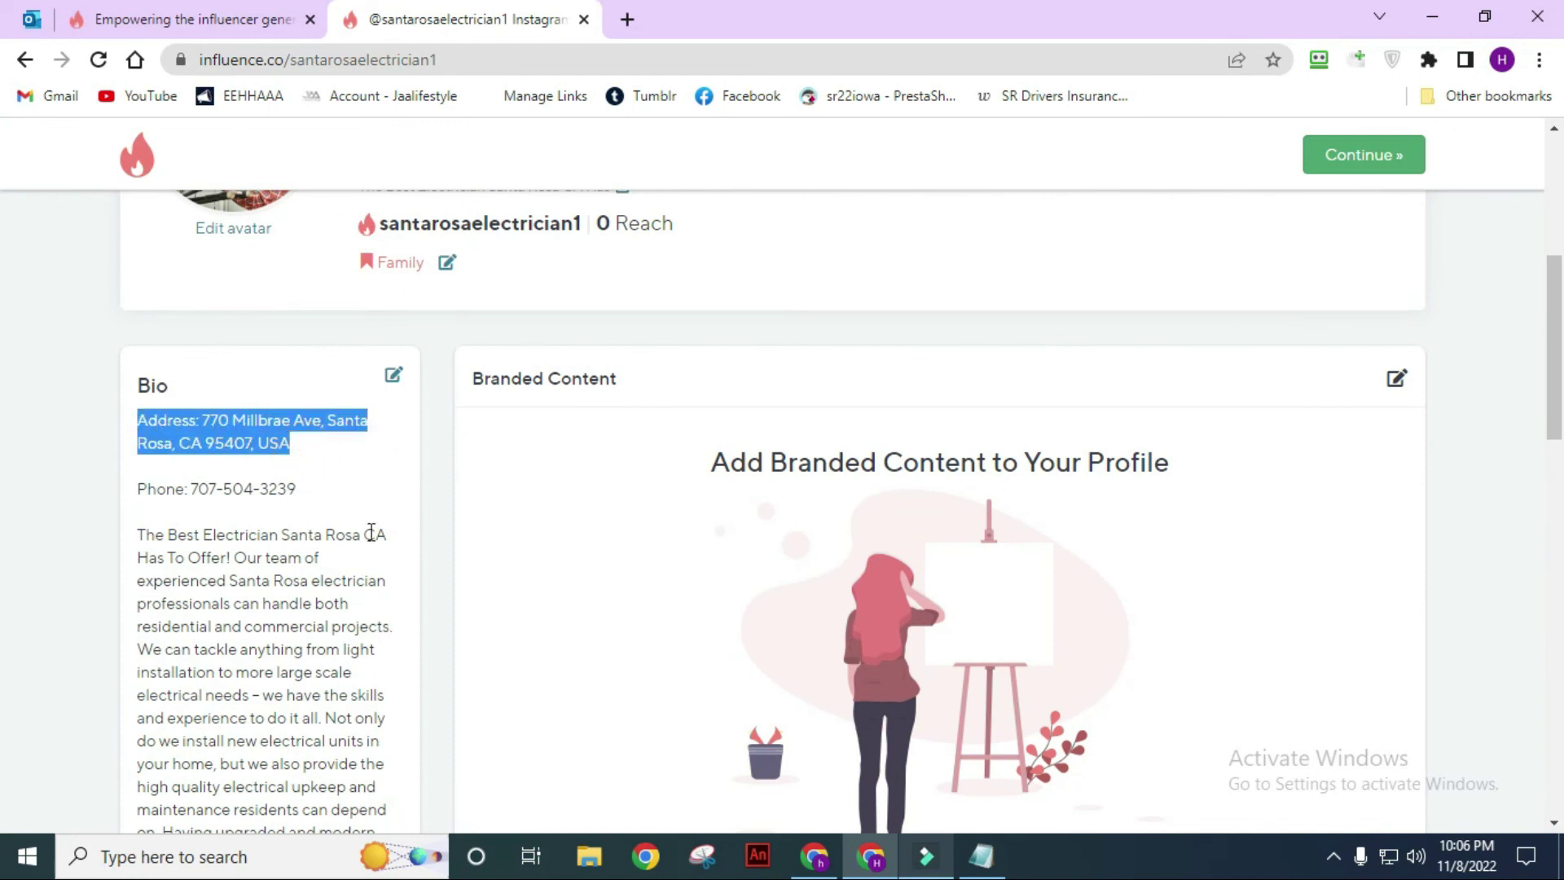
scroll(371, 534, "up", 4)
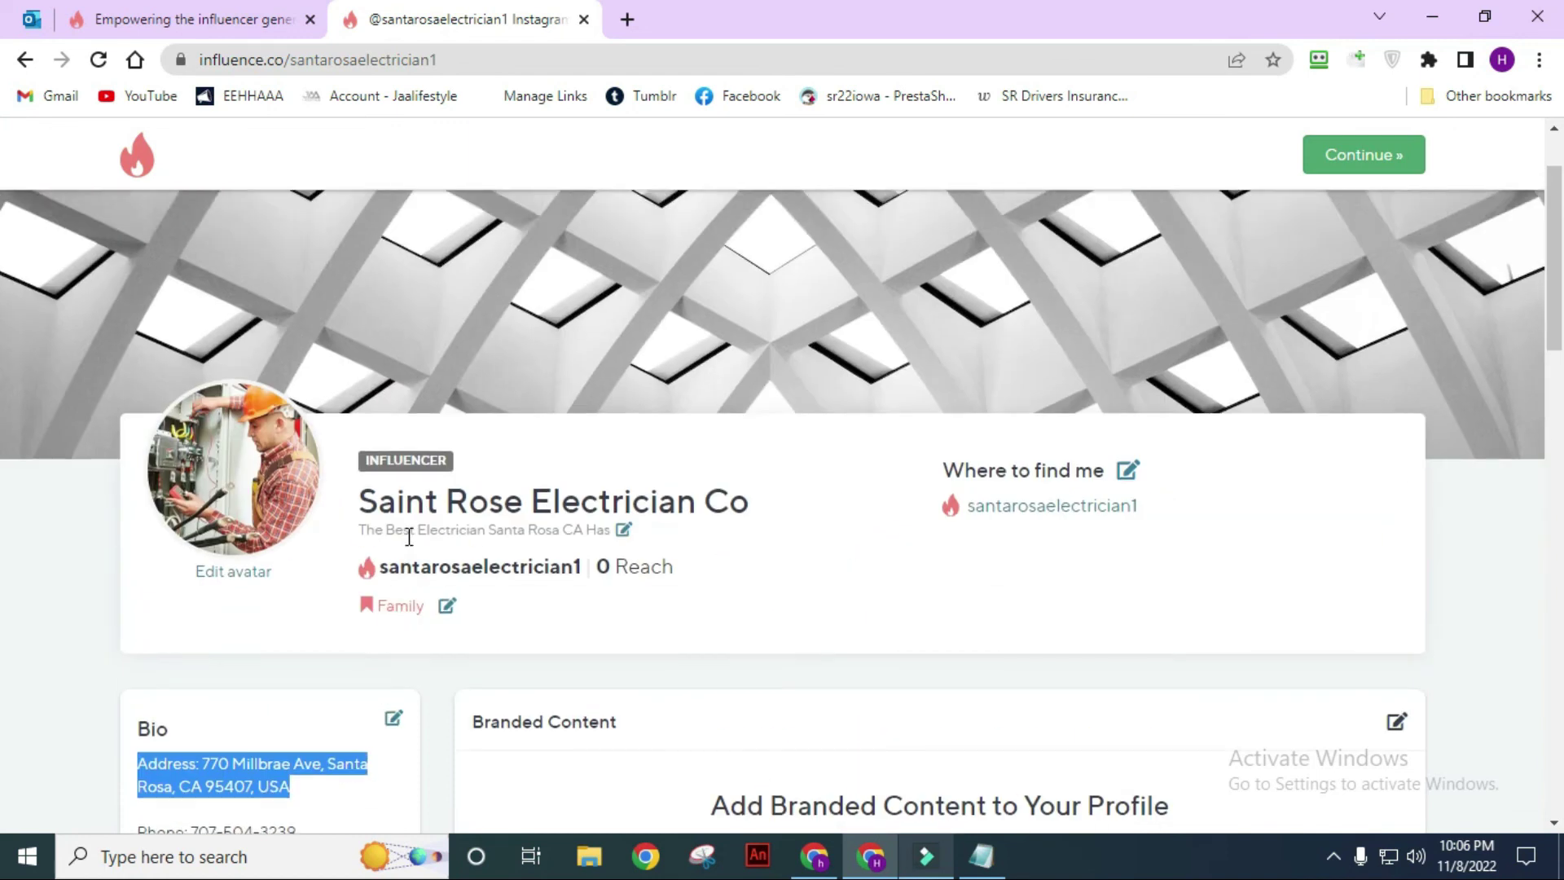
Copy the public profile's URL and paste it into cell C81 of the 180 citations sheet as influence.co's live listing link.
left_click(492, 54)
key("ctrl+c")
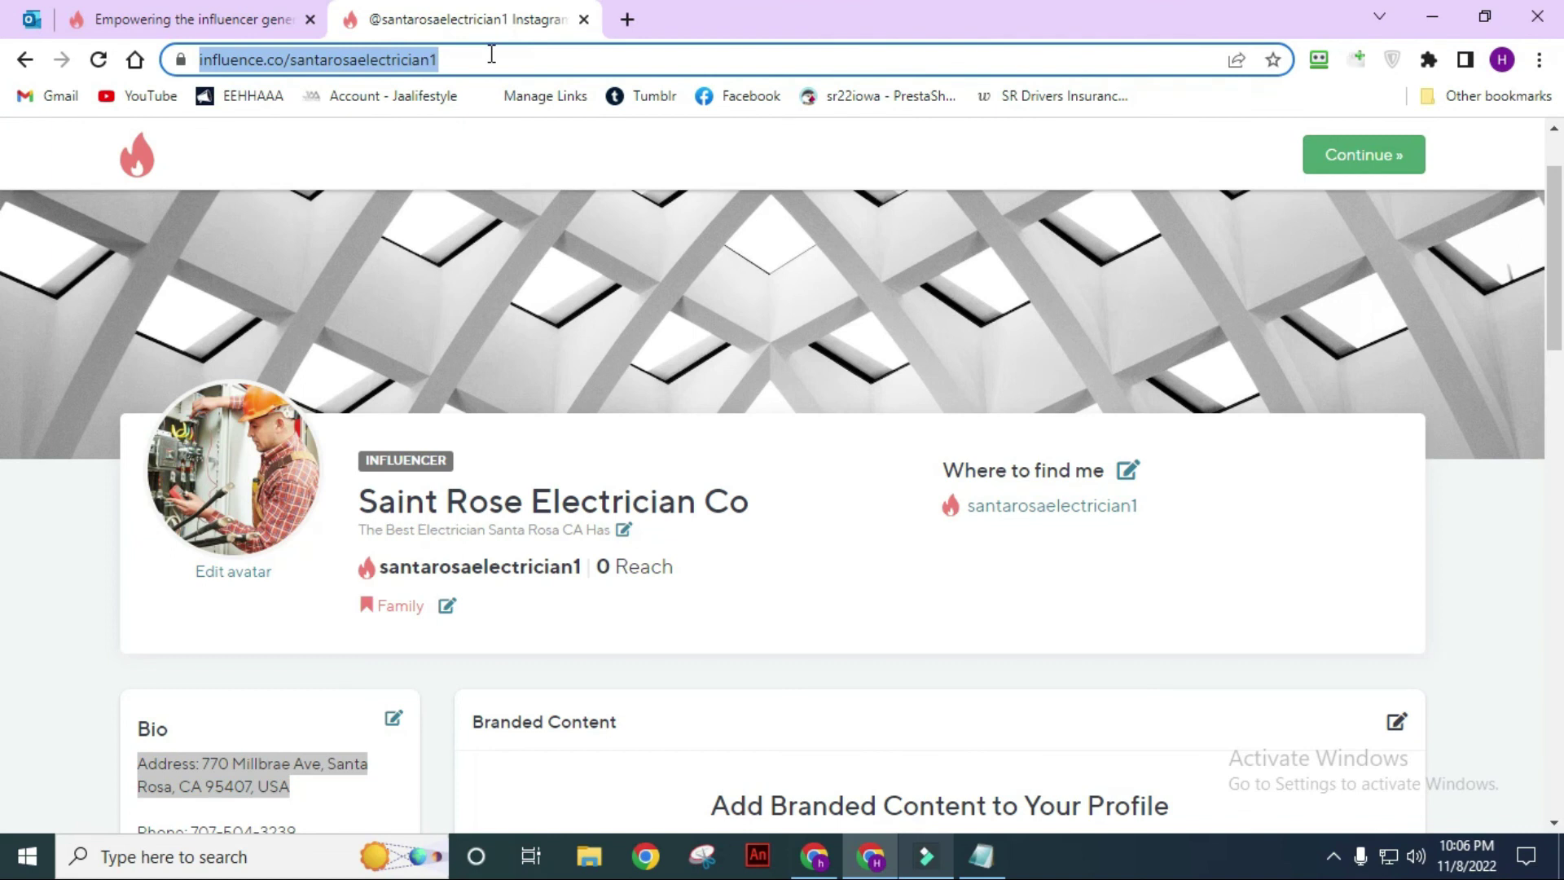
key("alt+Tab")
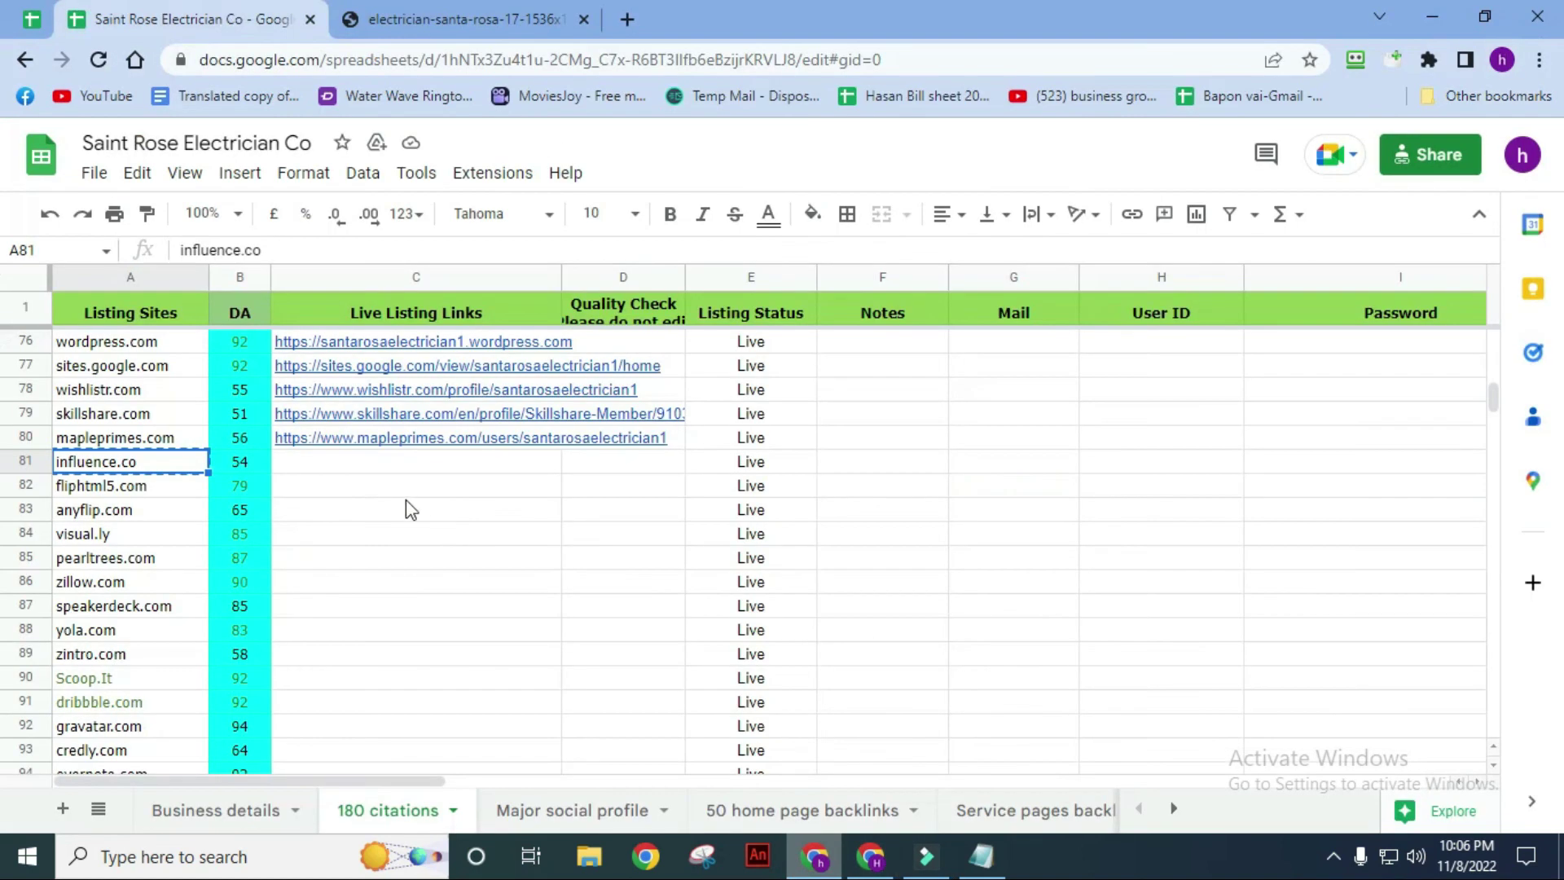
left_click(329, 461)
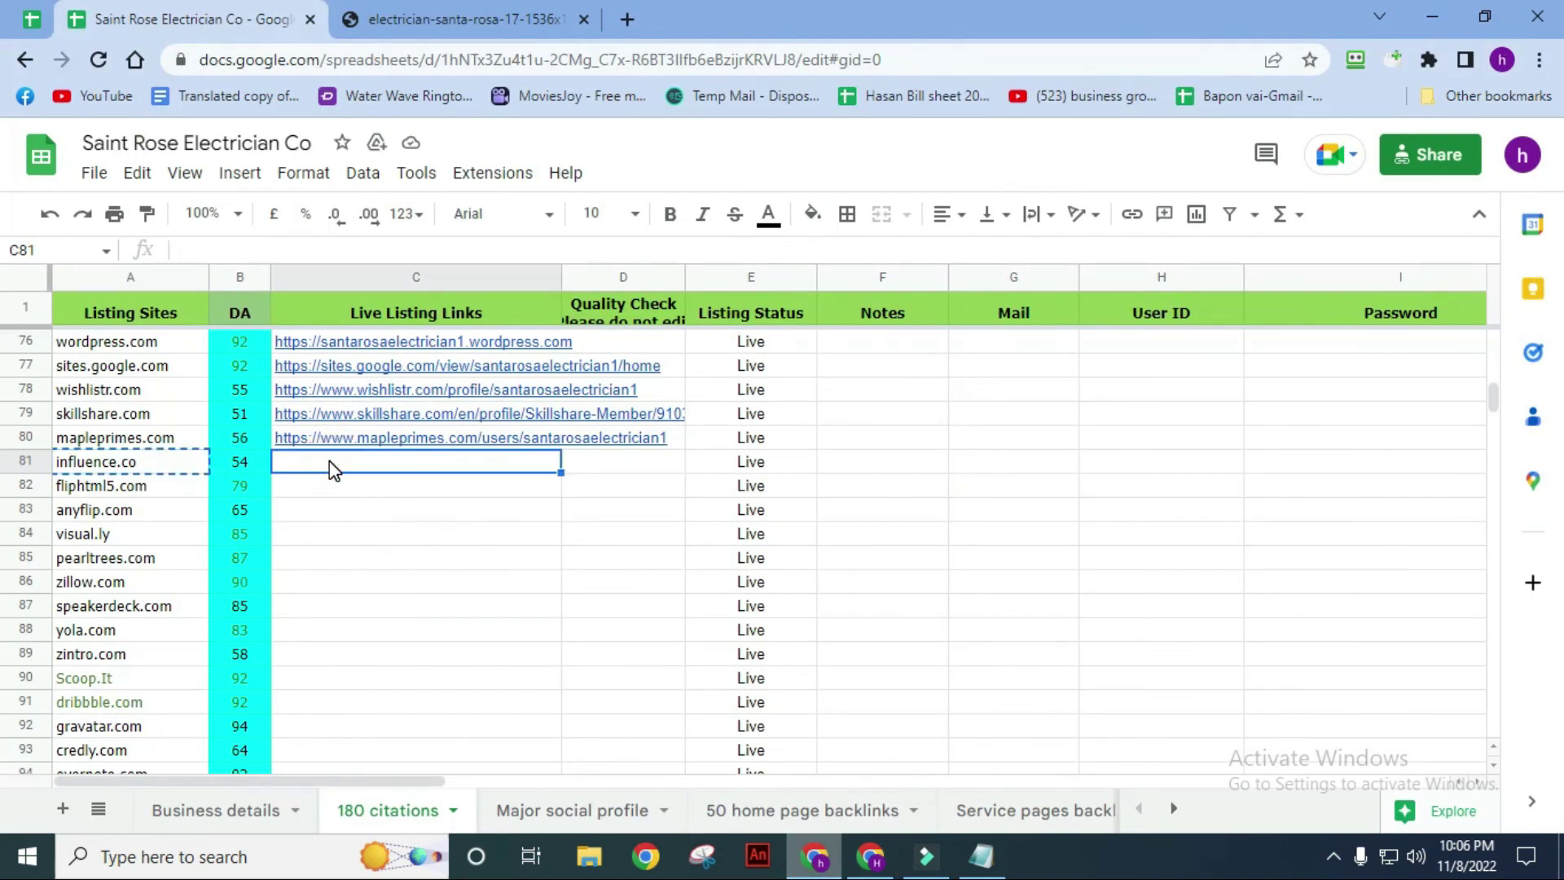
key("ctrl+v")
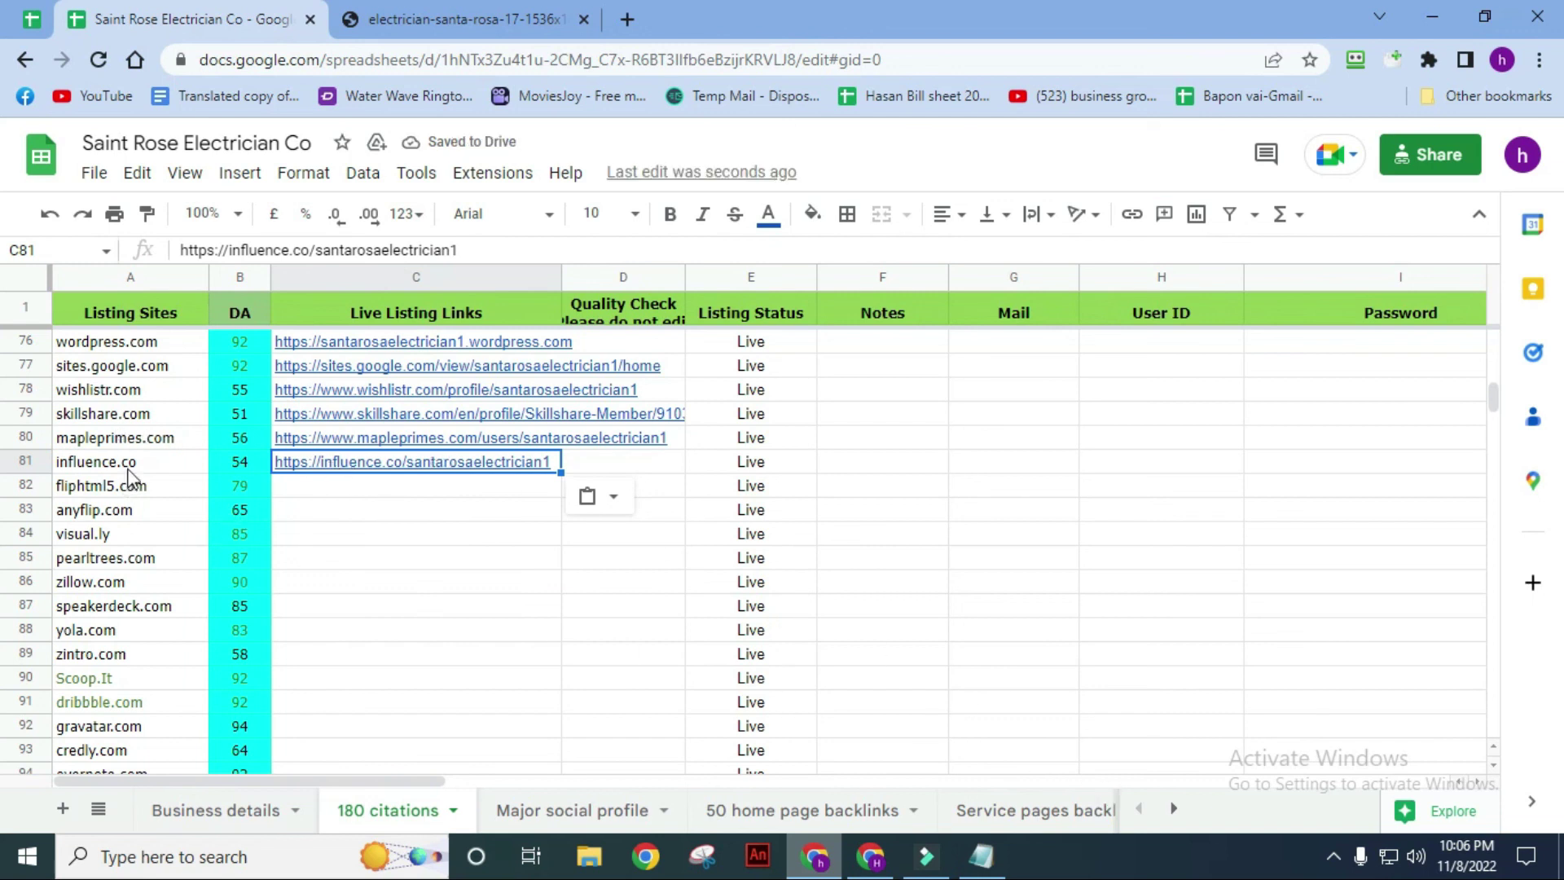
left_click(342, 470)
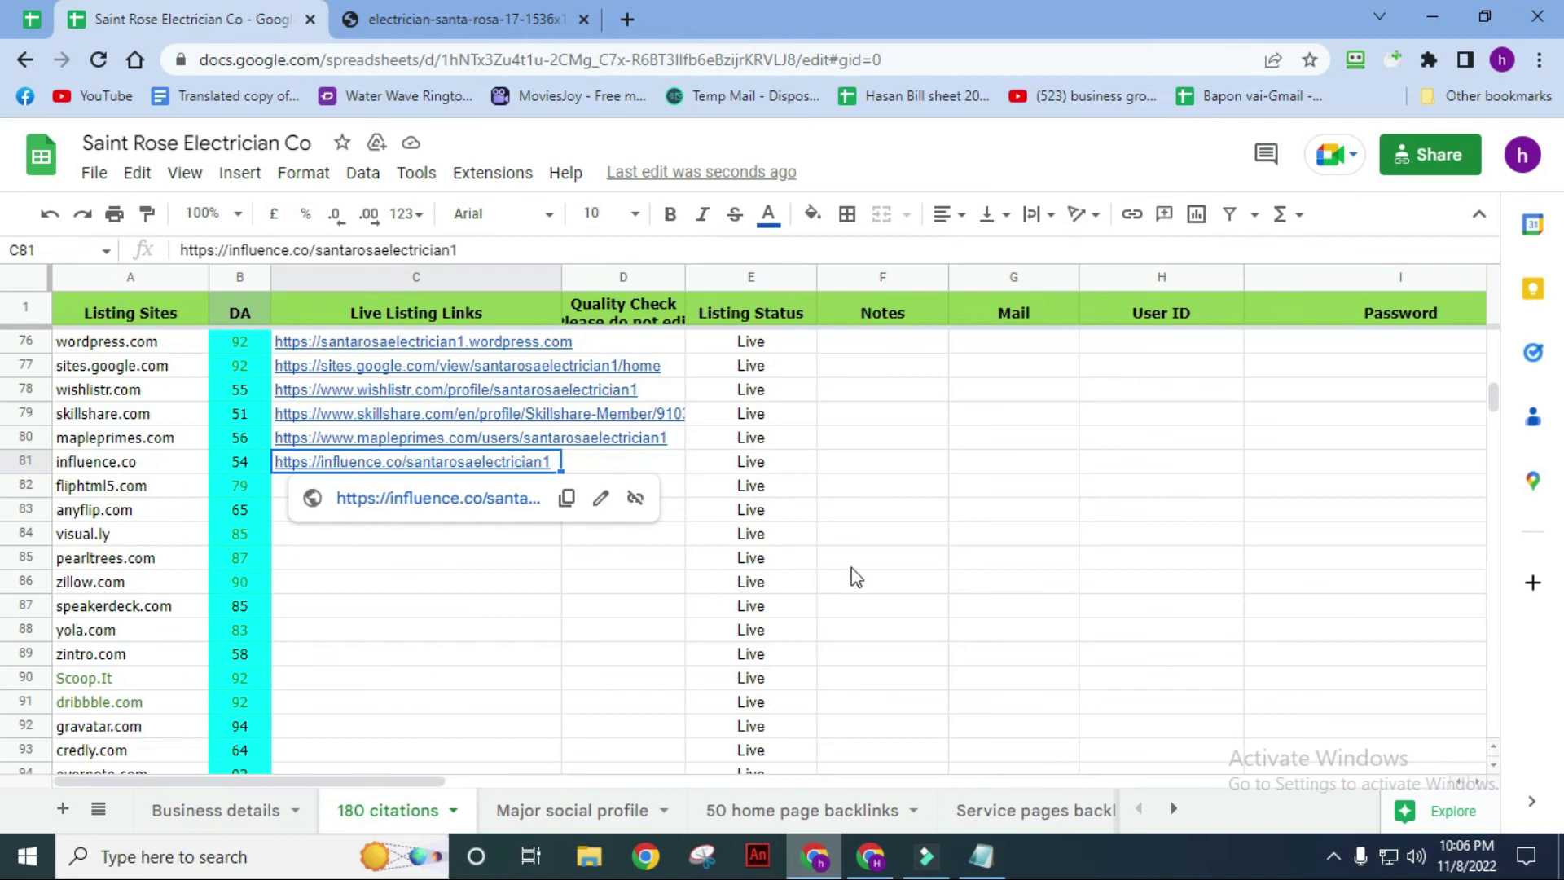